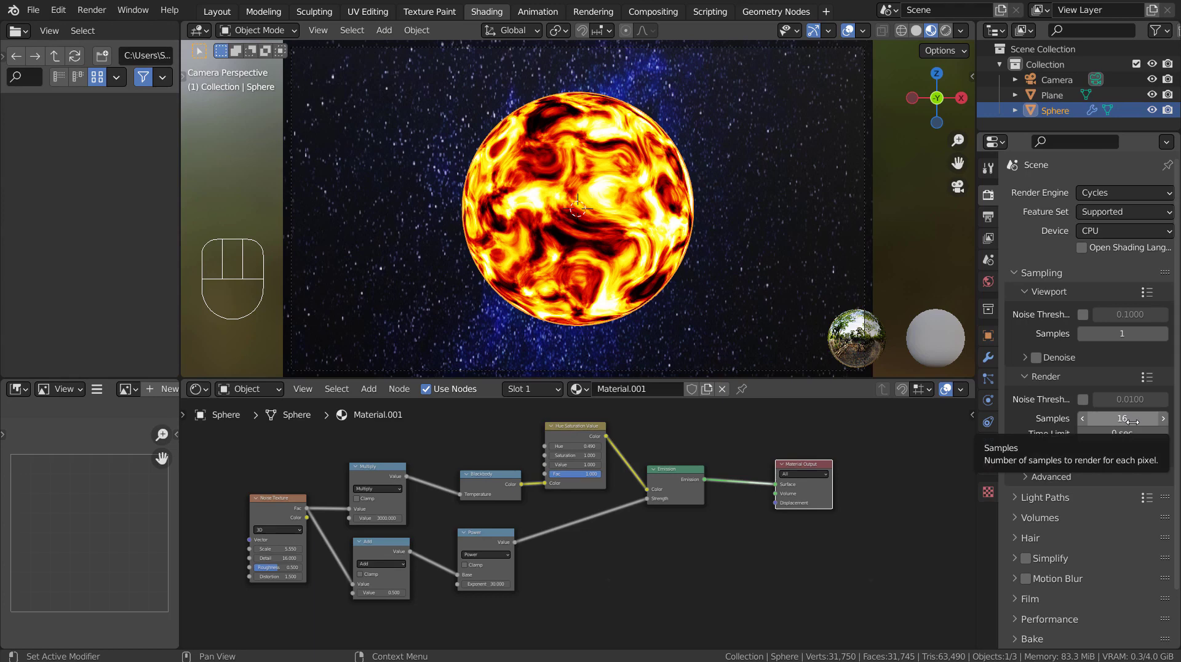
# Step: Clear the node selection in Material.001's shader node graph
pyautogui.click(902, 486)
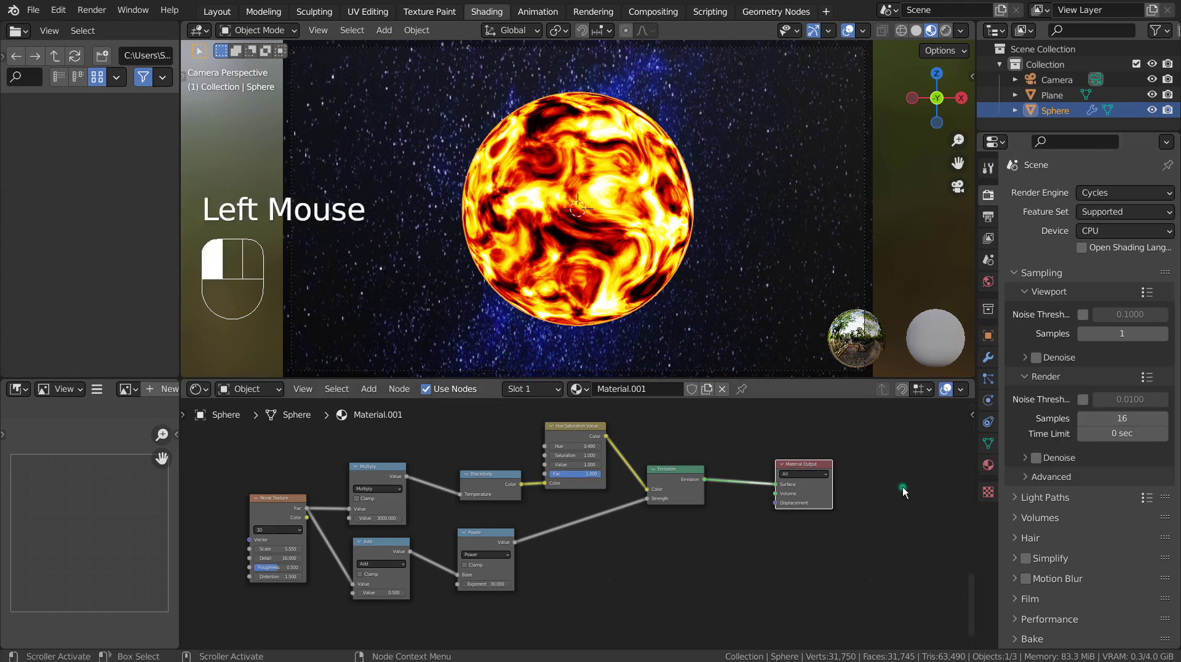
# Step: Maximize the Shader Editor and frame all of Material.001's emission nodes in view
pyautogui.hotkey('ctrl', 'space')
pyautogui.press('Home')
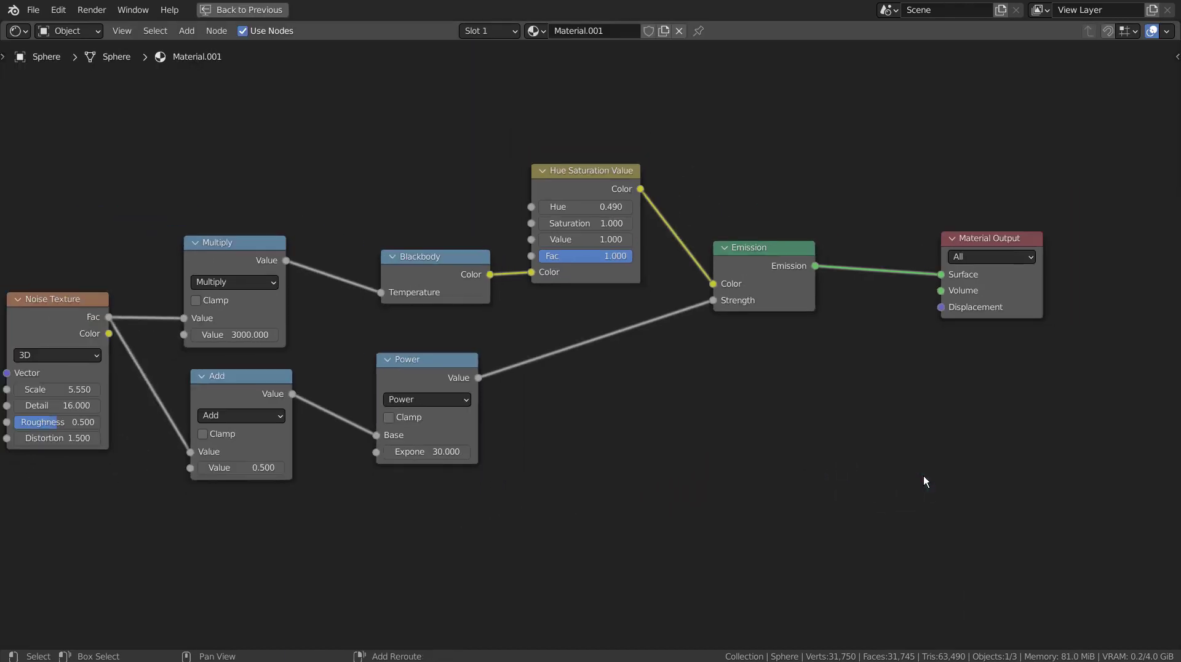
pyautogui.moveTo(924, 475); pyautogui.dragTo(988, 491, button='middle')
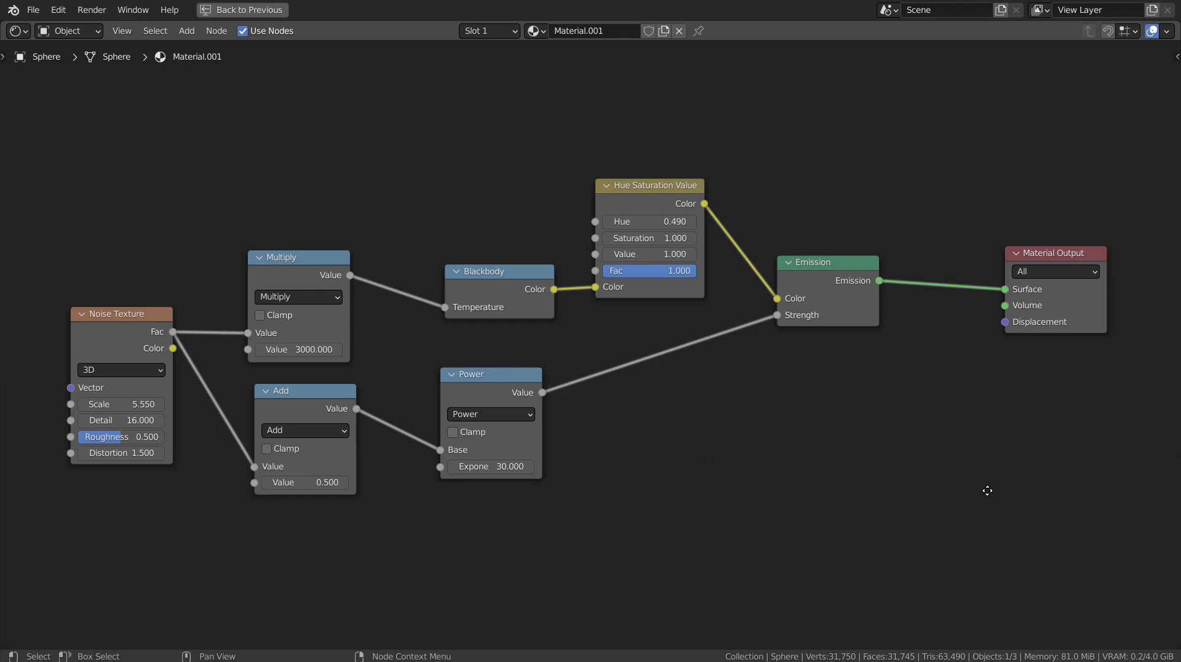
pyautogui.press('ctrl')
# Step: Select the background Plane and inspect its space1.jpg material nodes in a maximized editor
pyautogui.hotkey('ctrl', 'space')
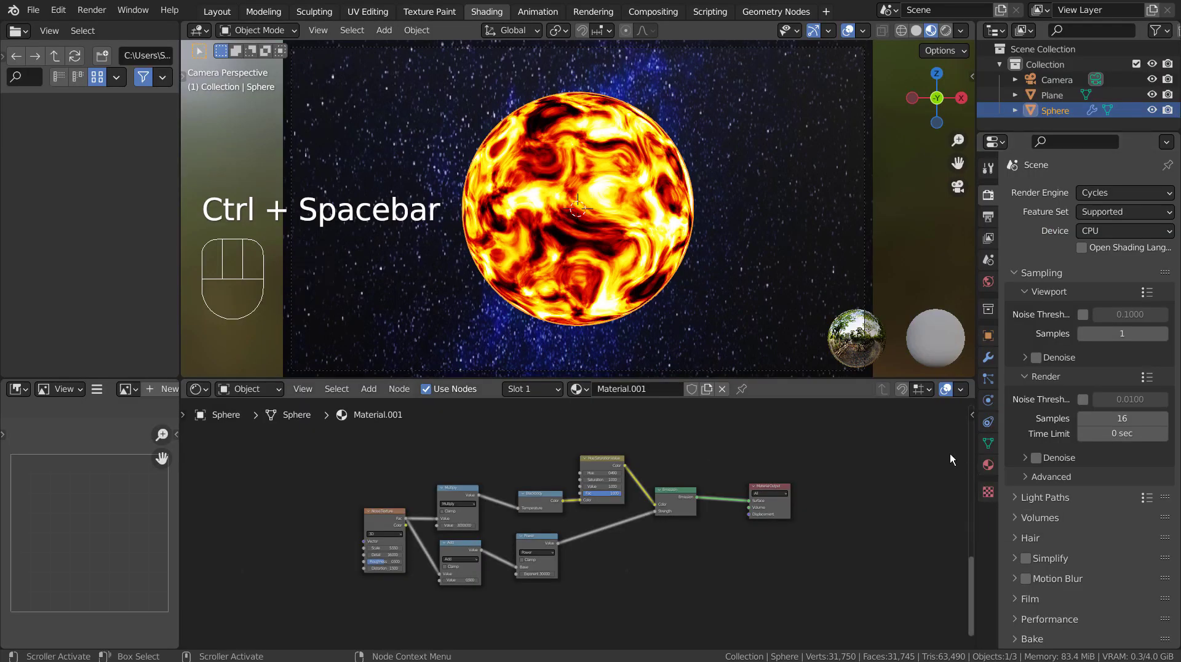
pyautogui.click(802, 243)
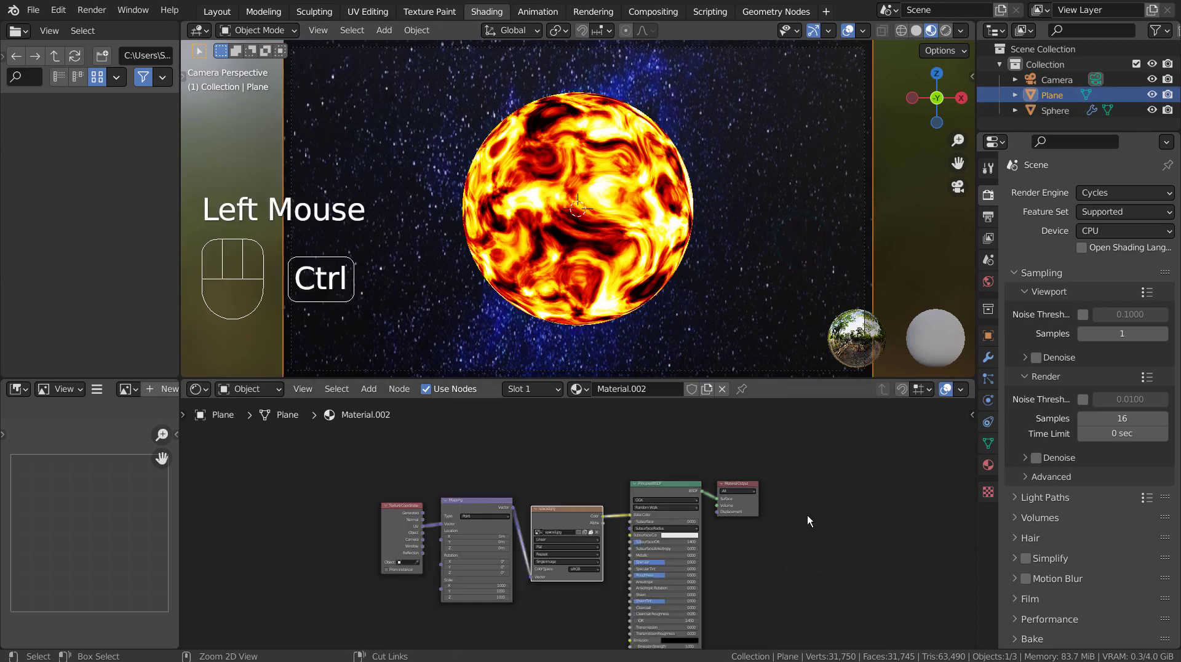
pyautogui.hotkey('ctrl', 'space')
pyautogui.moveTo(1013, 481); pyautogui.dragTo(990, 356, button='middle')
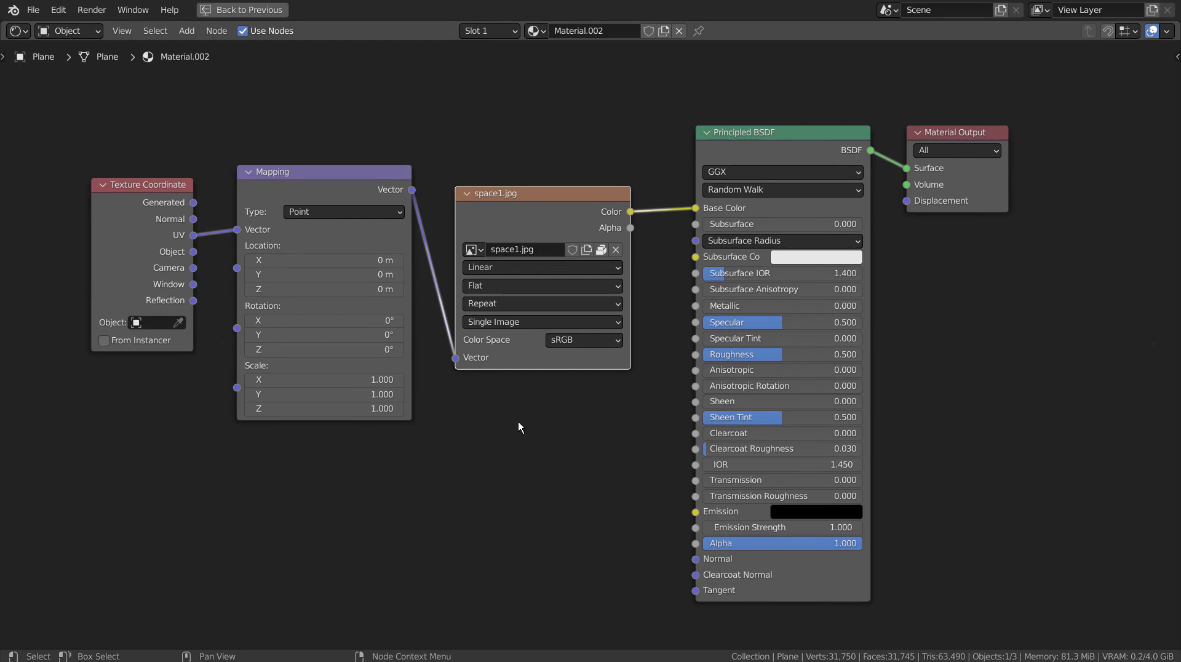
pyautogui.press('ctrl')
# Step: Restore the Shading layout and return the viewport to the camera view
pyautogui.hotkey('ctrl', 'space')
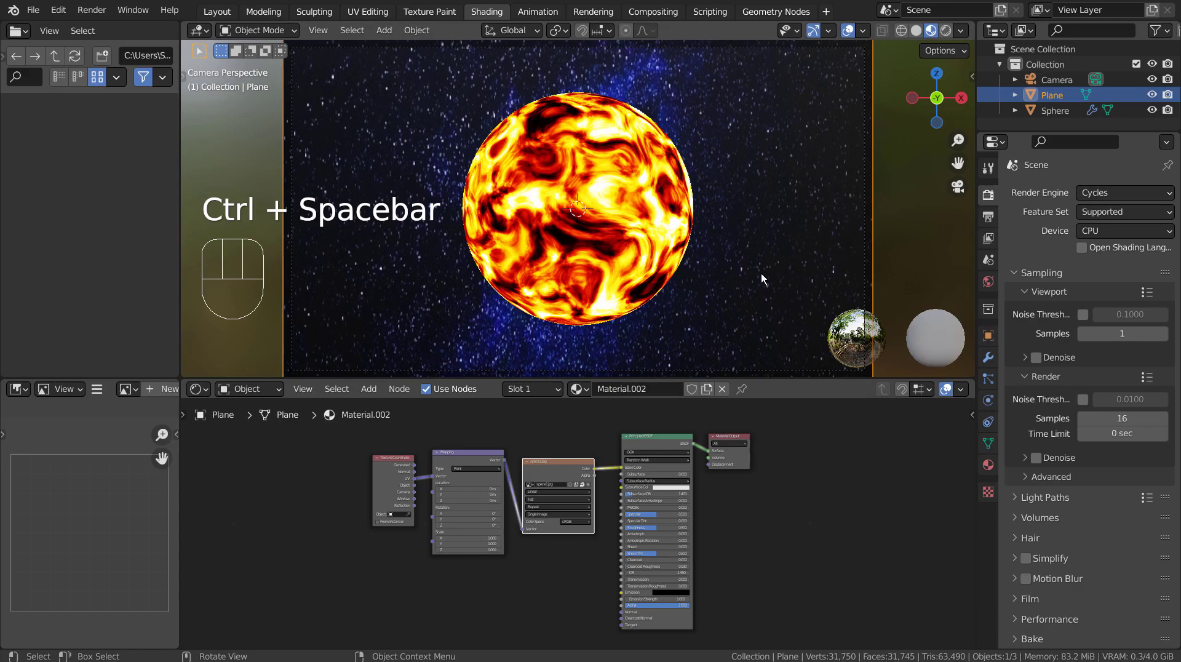
pyautogui.moveTo(807, 252); pyautogui.dragTo(751, 267, button='middle')
pyautogui.press('KP_0')
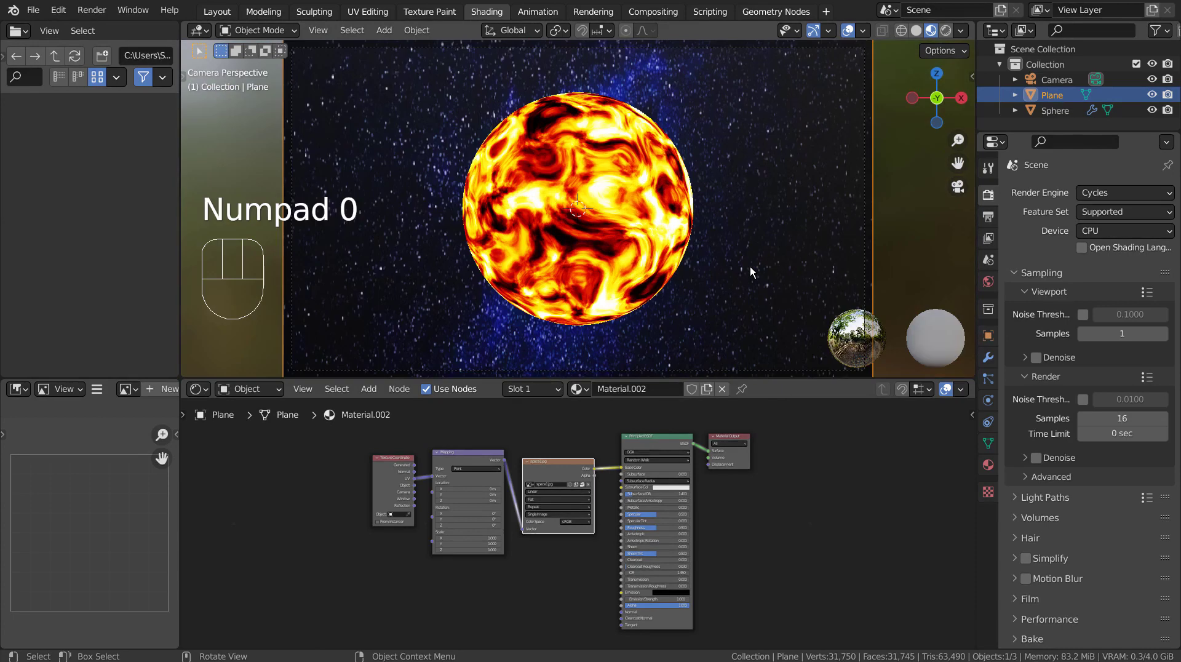
# Step: Inspect the World Properties showing the forest.exr background, maximized then restored
pyautogui.click(990, 281)
pyautogui.hotkey('ctrl', 'space')
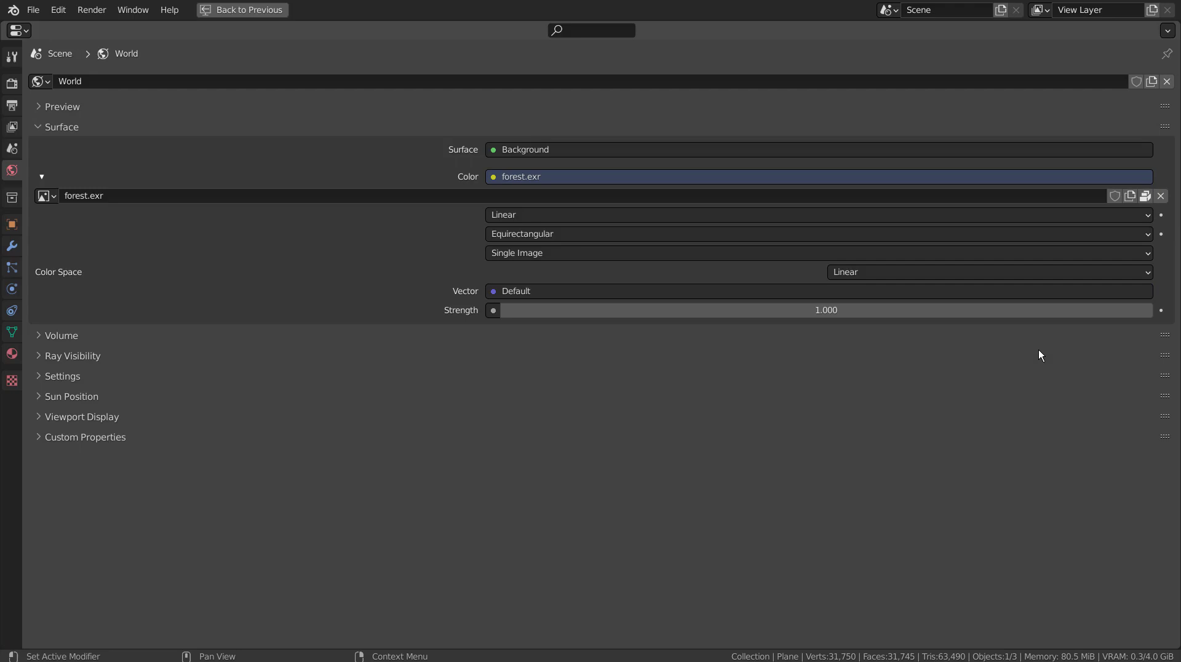
pyautogui.press('ctrl')
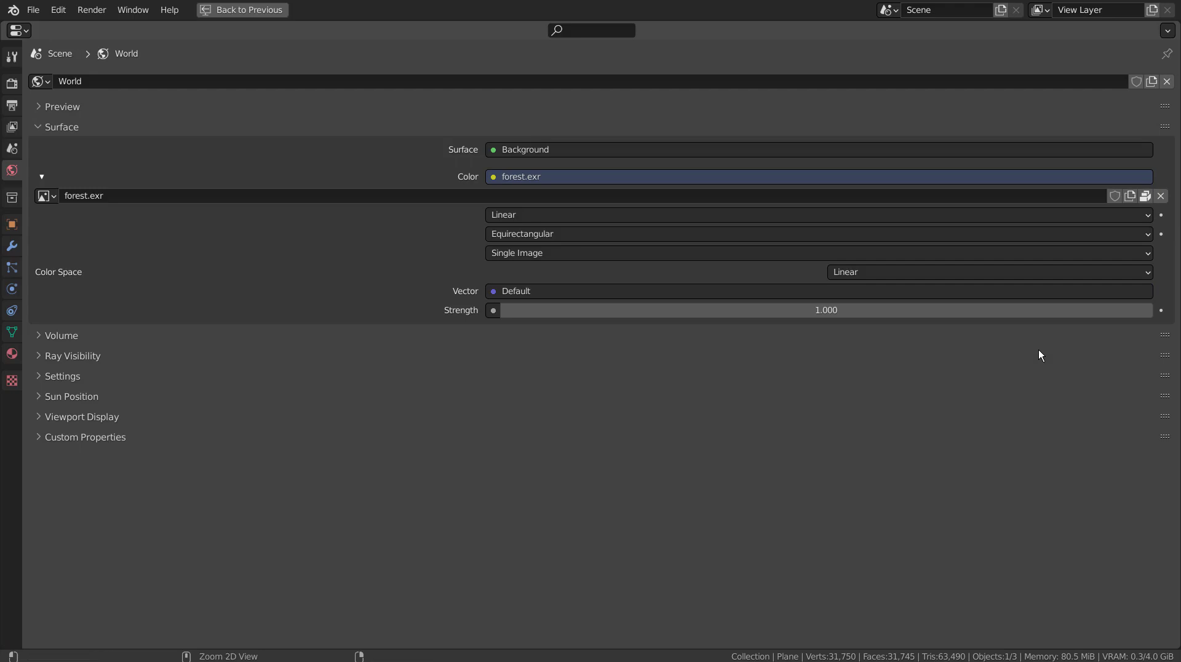
pyautogui.hotkey('ctrl', 'space')
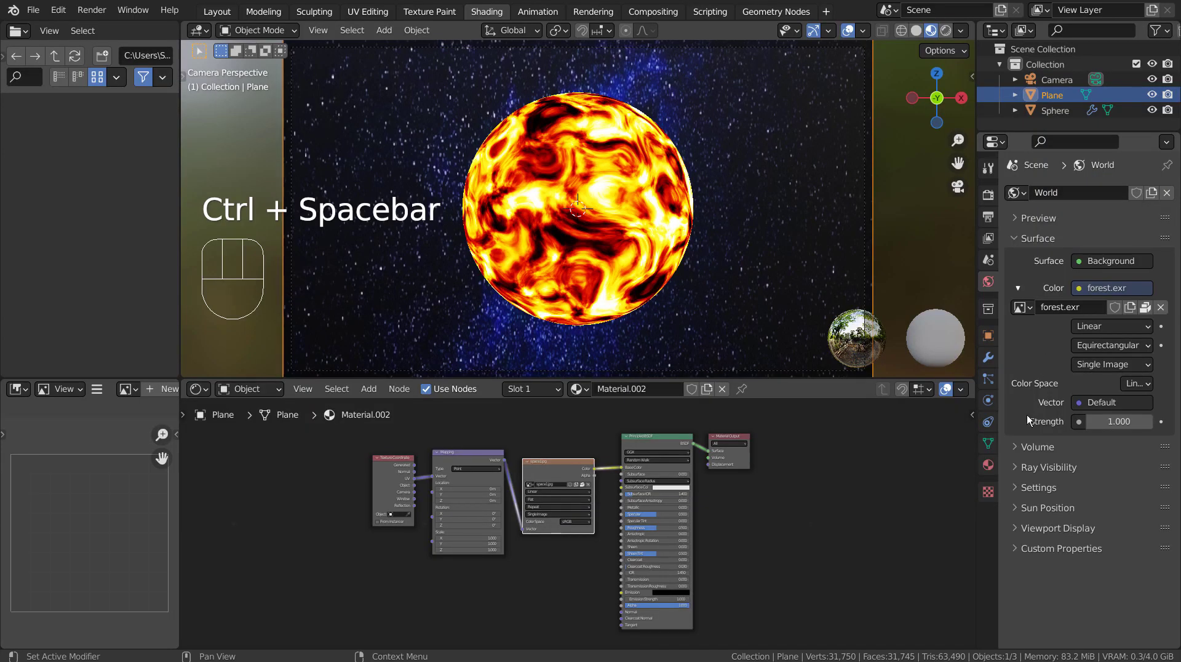
# Step: Select the glowing Sphere and inspect its Material.001 node graph in a maximized editor
pyautogui.click(611, 234)
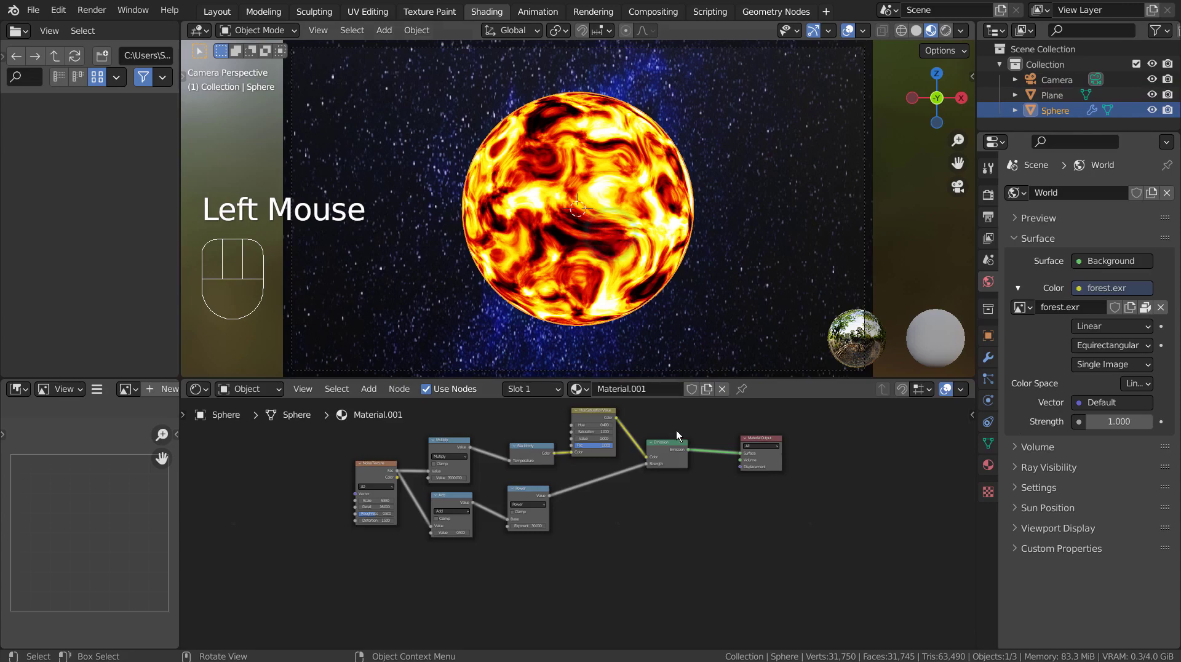
pyautogui.hotkey('ctrl', 'space')
pyautogui.moveTo(744, 344); pyautogui.dragTo(744, 535, button='middle')
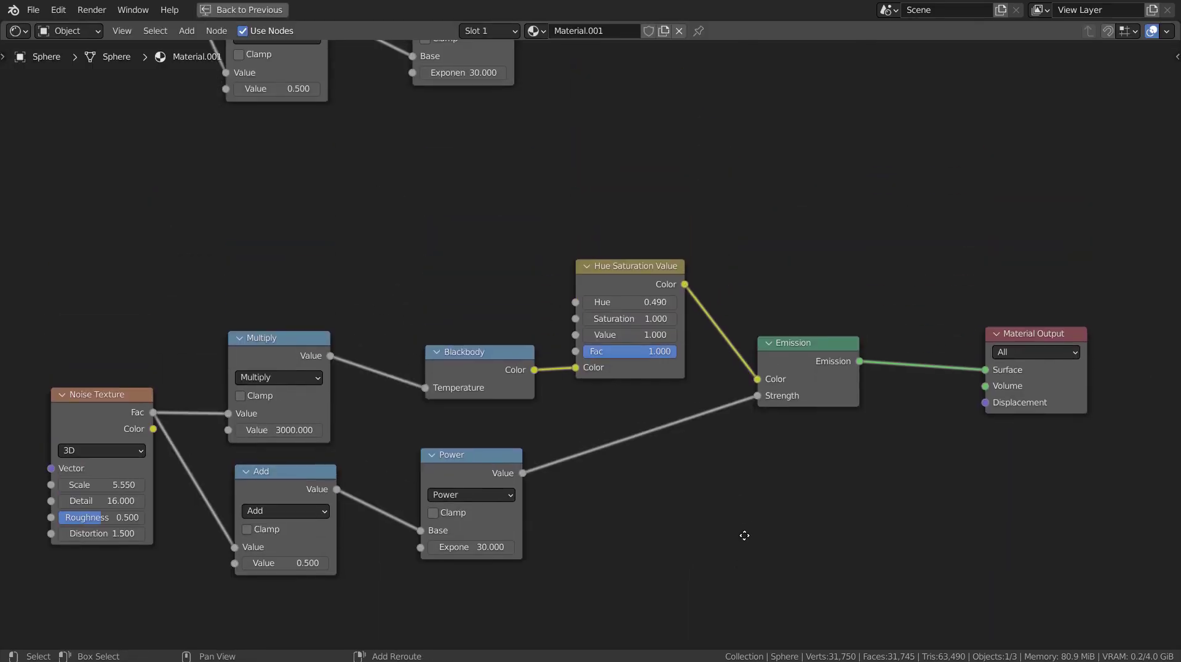
pyautogui.moveTo(778, 492); pyautogui.dragTo(781, 434, button='middle')
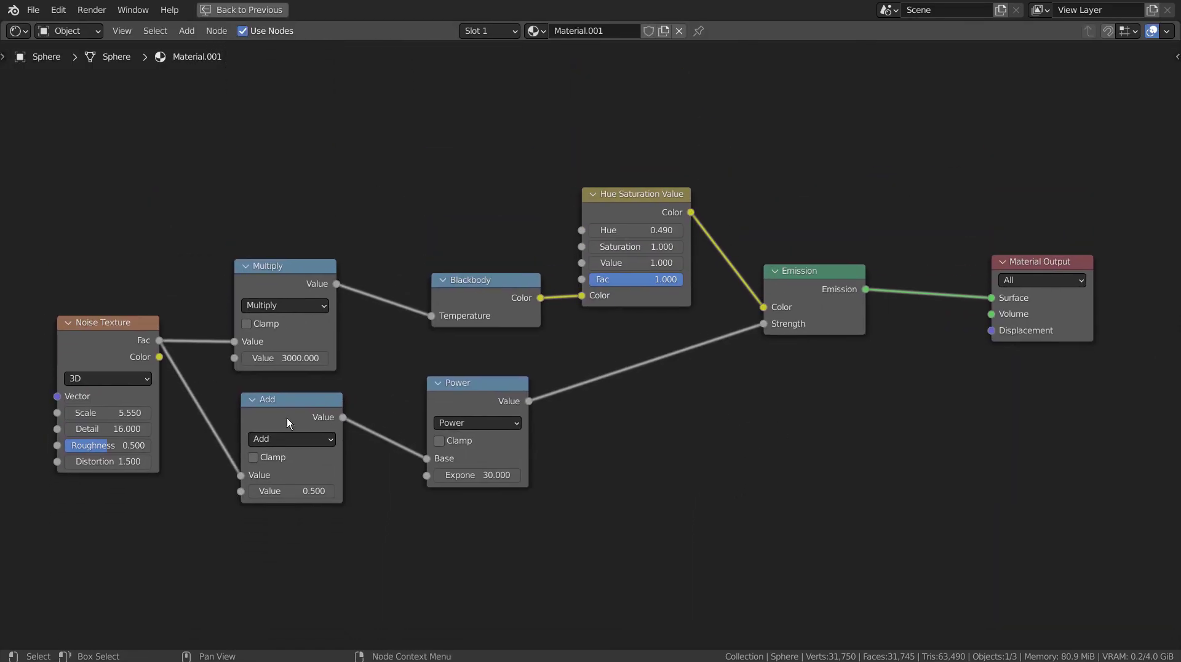
pyautogui.hotkey('ctrl', 'space')
# Step: Test a higher Hue on the Hue Saturation Value node, then undo it back to 0.490
pyautogui.scroll(3, 615, 242)
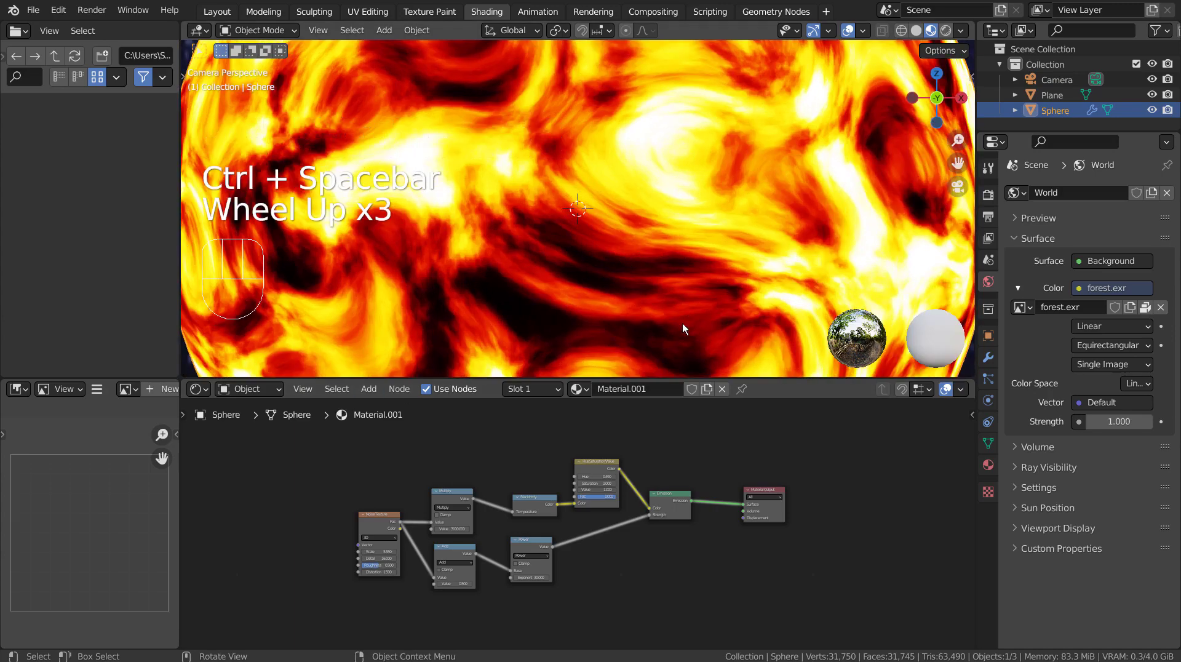
pyautogui.scroll(-3, 683, 277)
pyautogui.scroll(2, 684, 276)
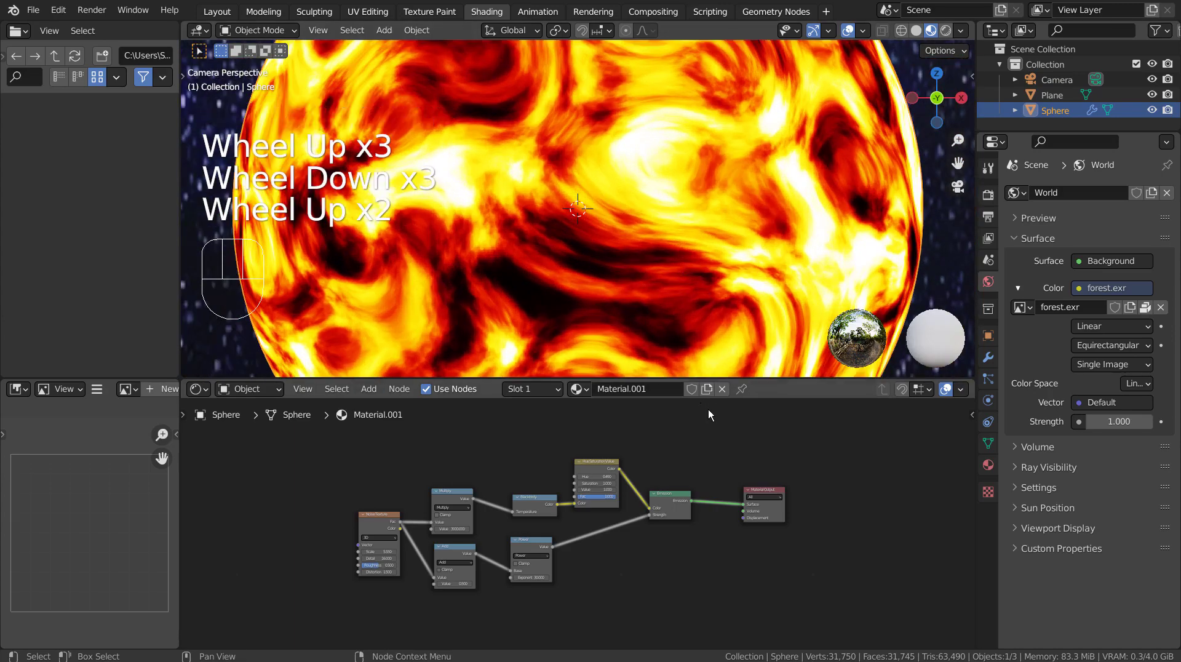
pyautogui.scroll(4, 739, 508)
pyautogui.keyDown('shift'); pyautogui.moveTo(796, 493); pyautogui.dragTo(743, 601, button='middle'); pyautogui.keyUp('shift')
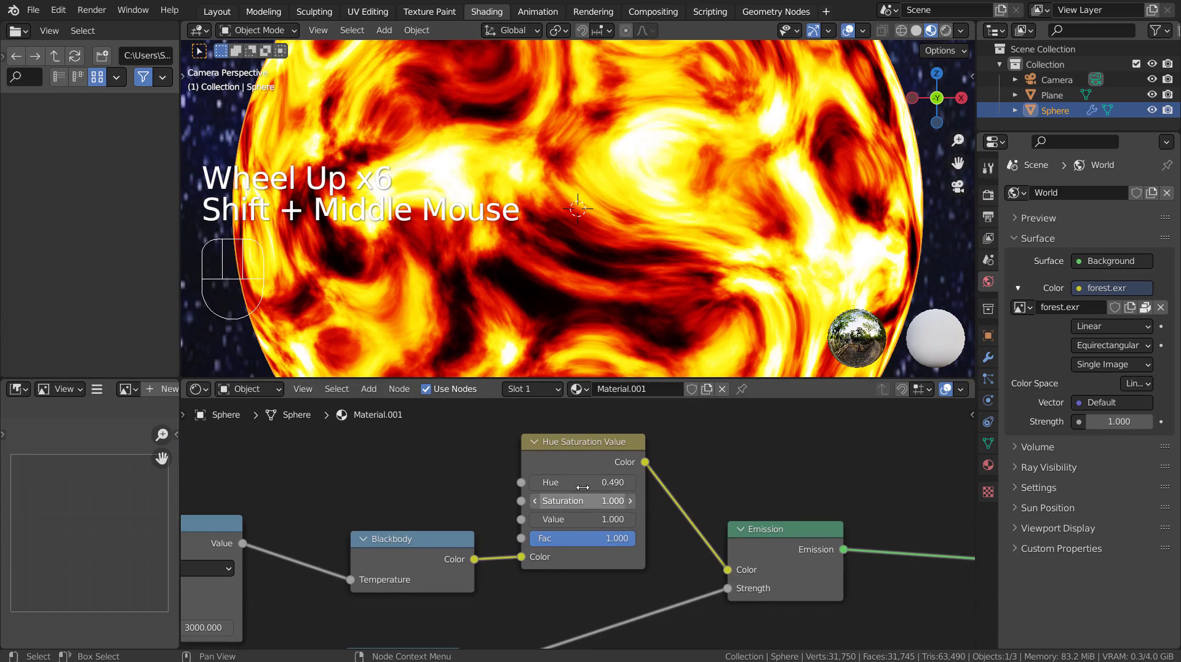
pyautogui.keyDown('shift'); pyautogui.moveTo(581, 486); pyautogui.dragTo(619, 519); pyautogui.keyUp('shift')
pyautogui.hotkey('ctrl', 'z')
pyautogui.hotkey('ctrl', 'z')
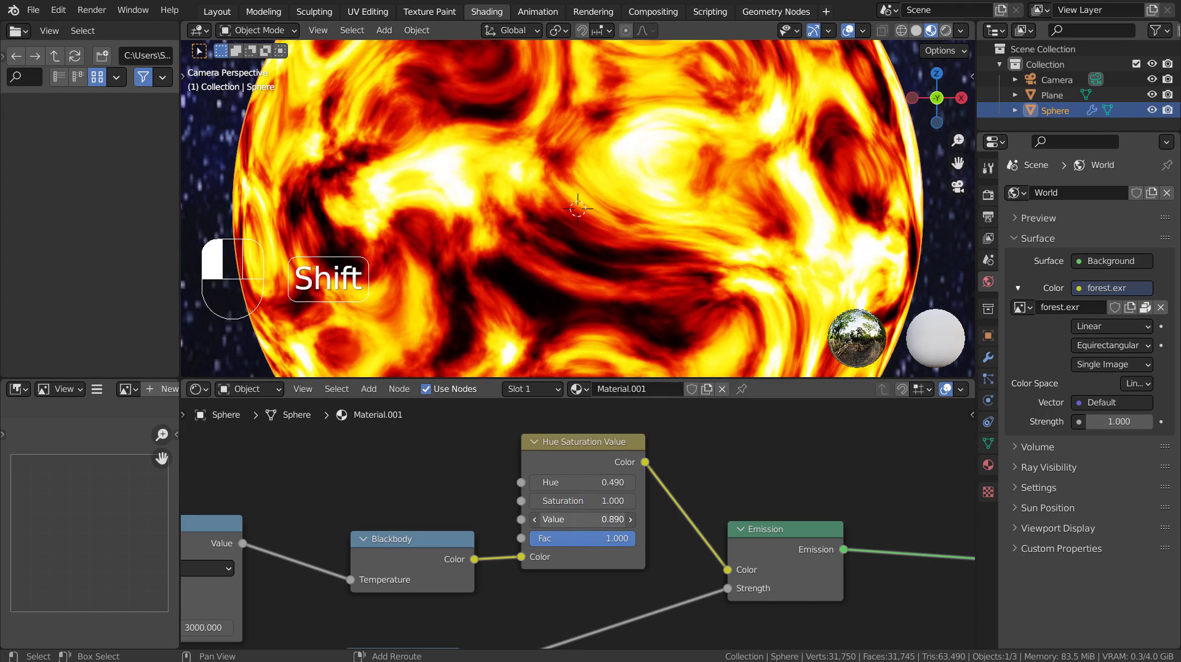
# Step: Undo Value back to 1.000 and briefly unlink Multiply from Blackbody Temperature before restoring it
pyautogui.hotkey('ctrl', 'z')
pyautogui.scroll(-4, 633, 555)
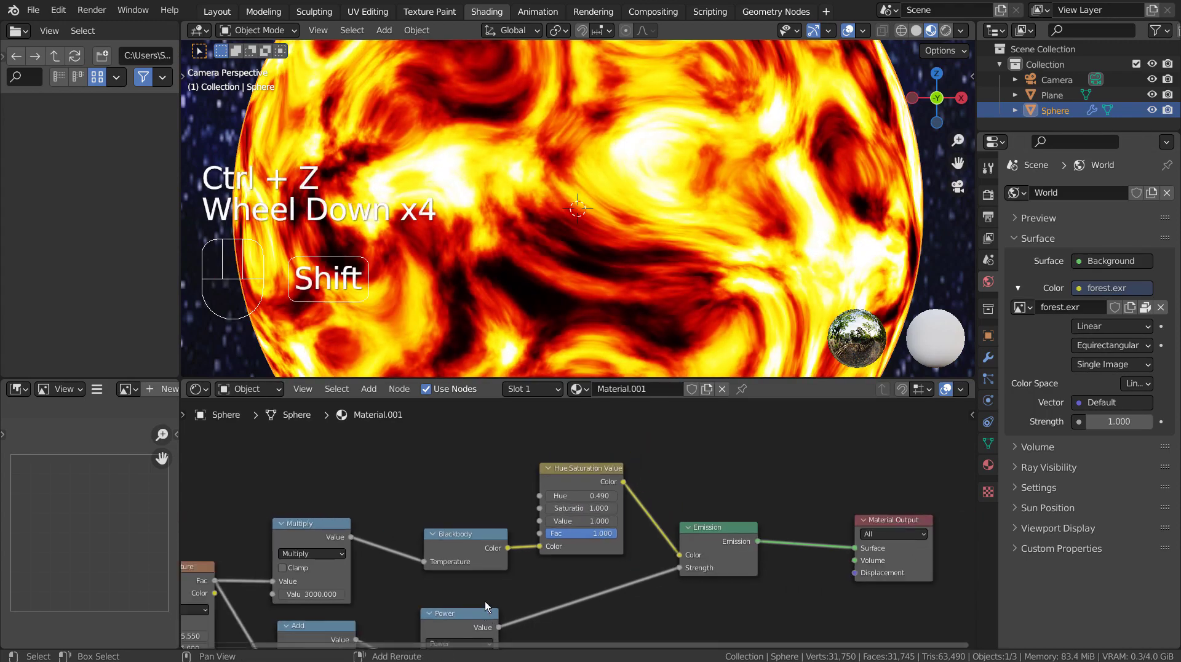
pyautogui.keyDown('shift'); pyautogui.moveTo(485, 601); pyautogui.dragTo(639, 470, button='middle'); pyautogui.keyUp('shift')
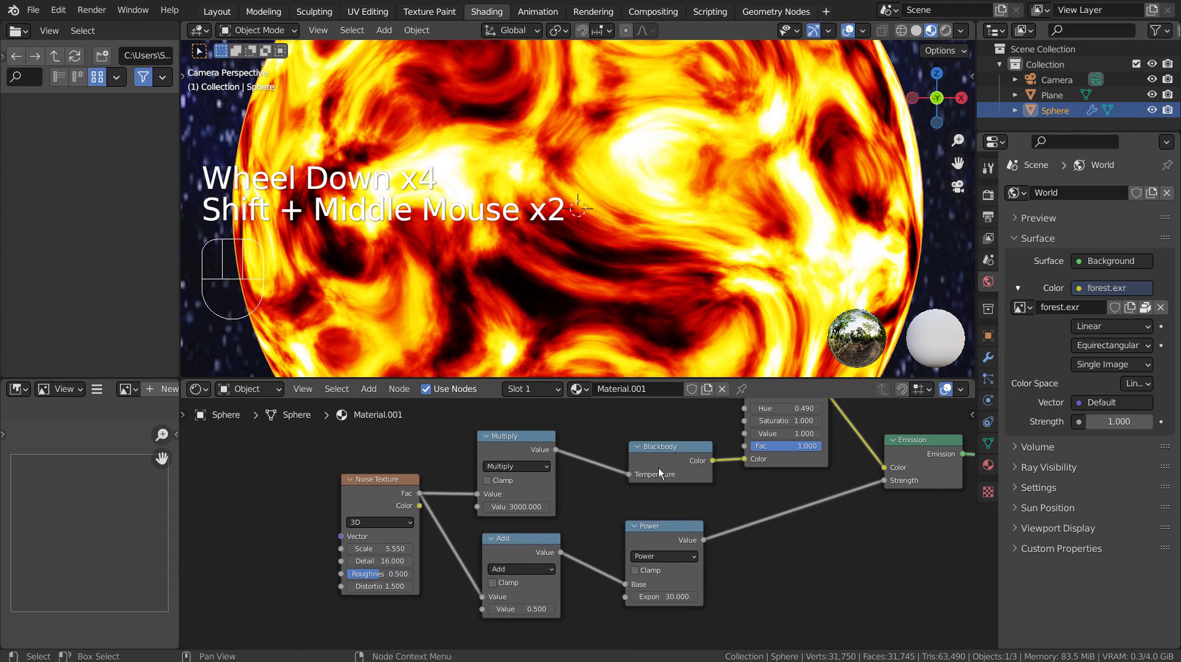
pyautogui.moveTo(632, 472); pyautogui.dragTo(751, 460)
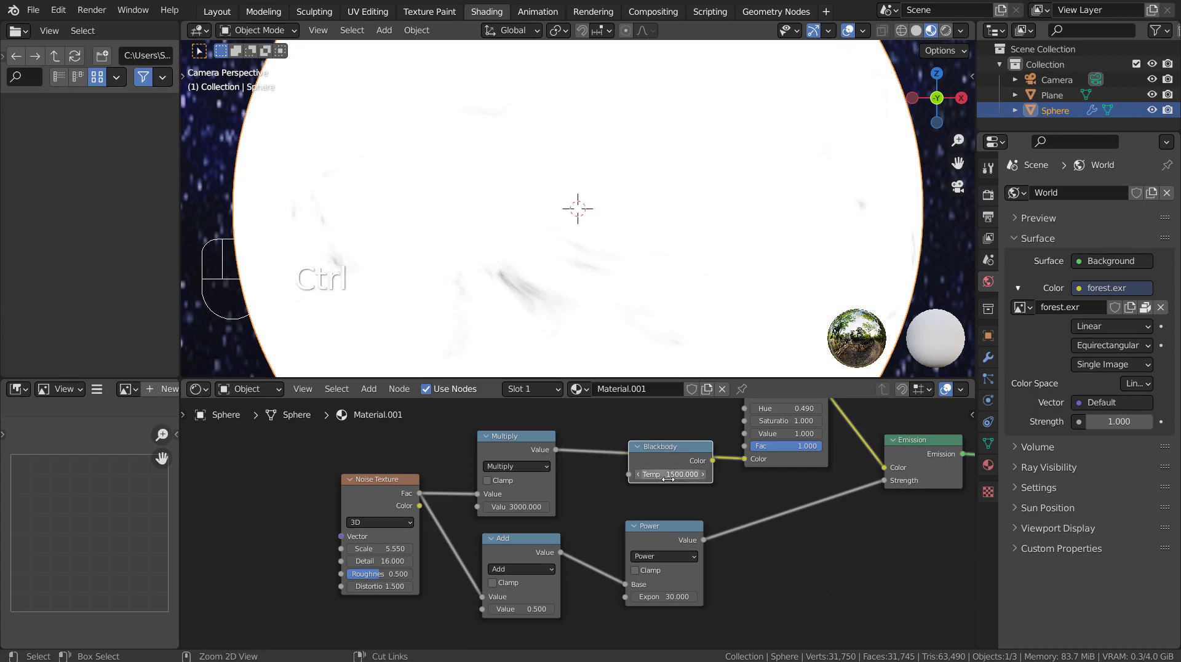
pyautogui.hotkey('ctrl', 'z')
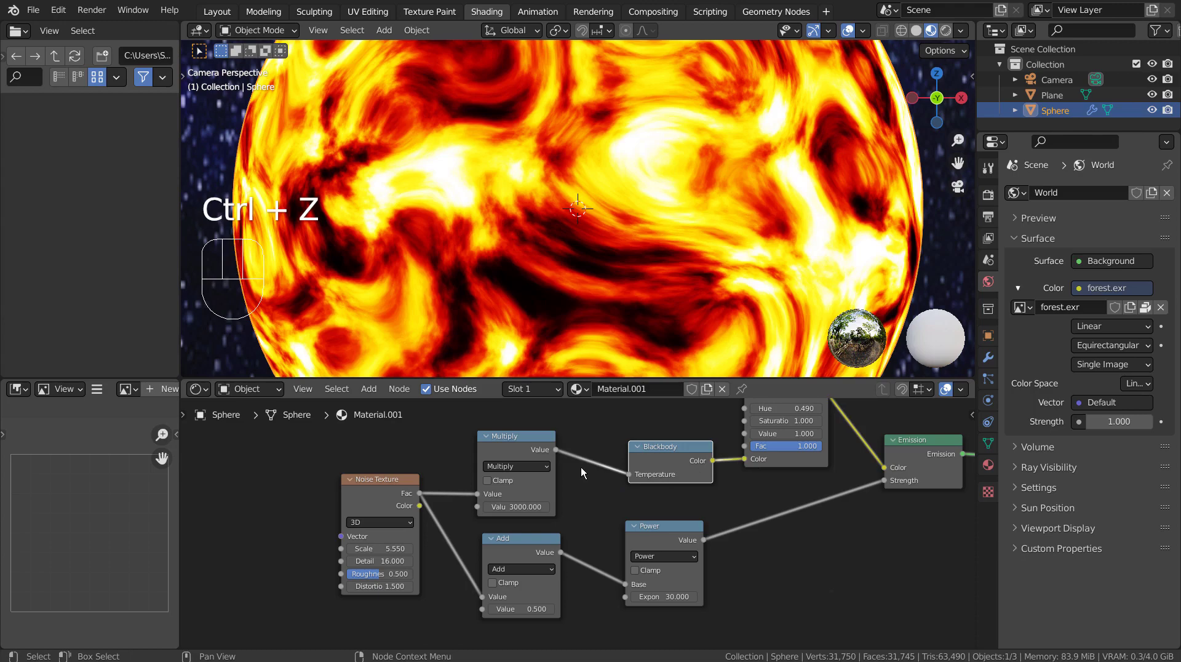
pyautogui.click(500, 512)
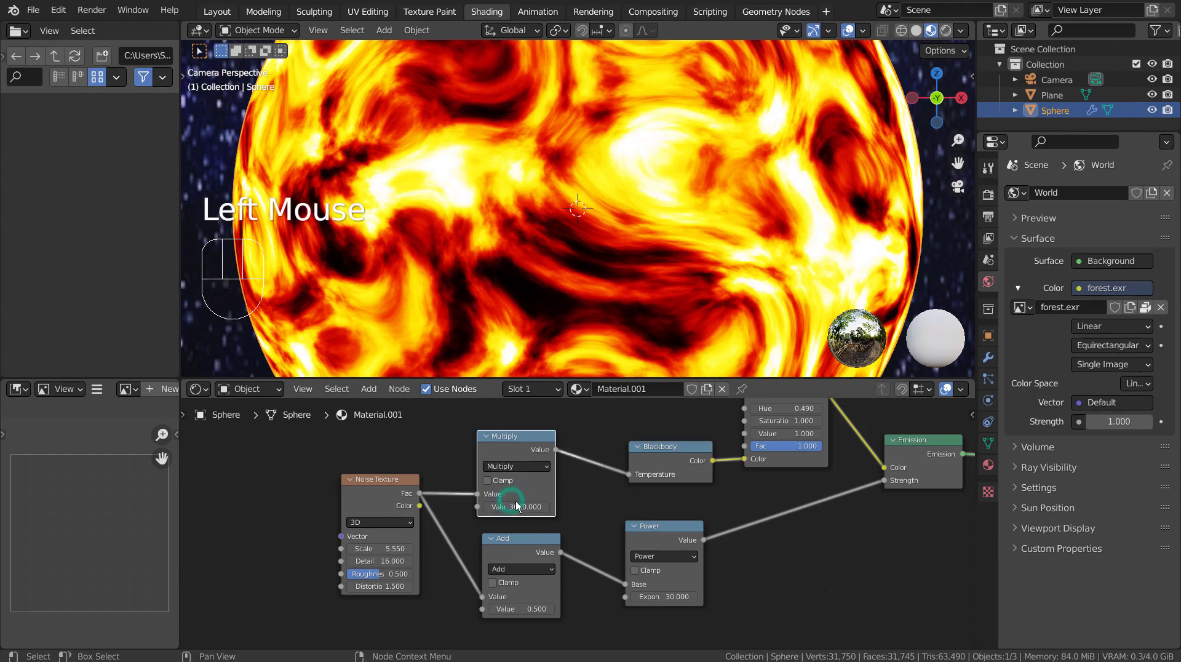
pyautogui.click(500, 511)
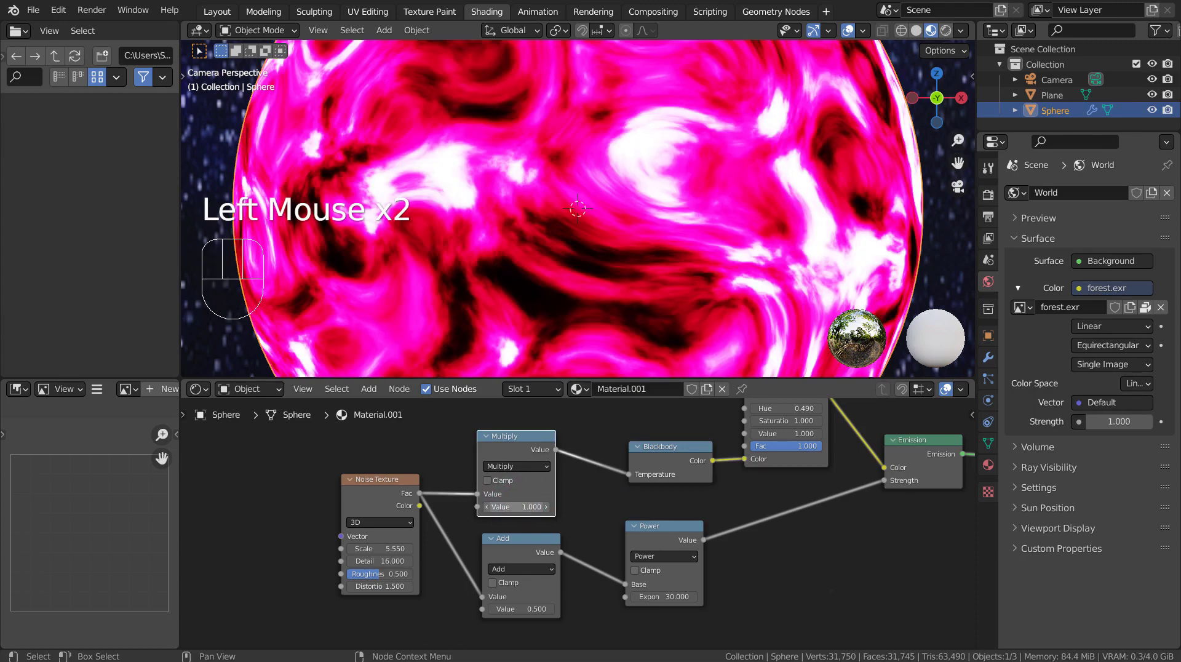
pyautogui.click(520, 507)
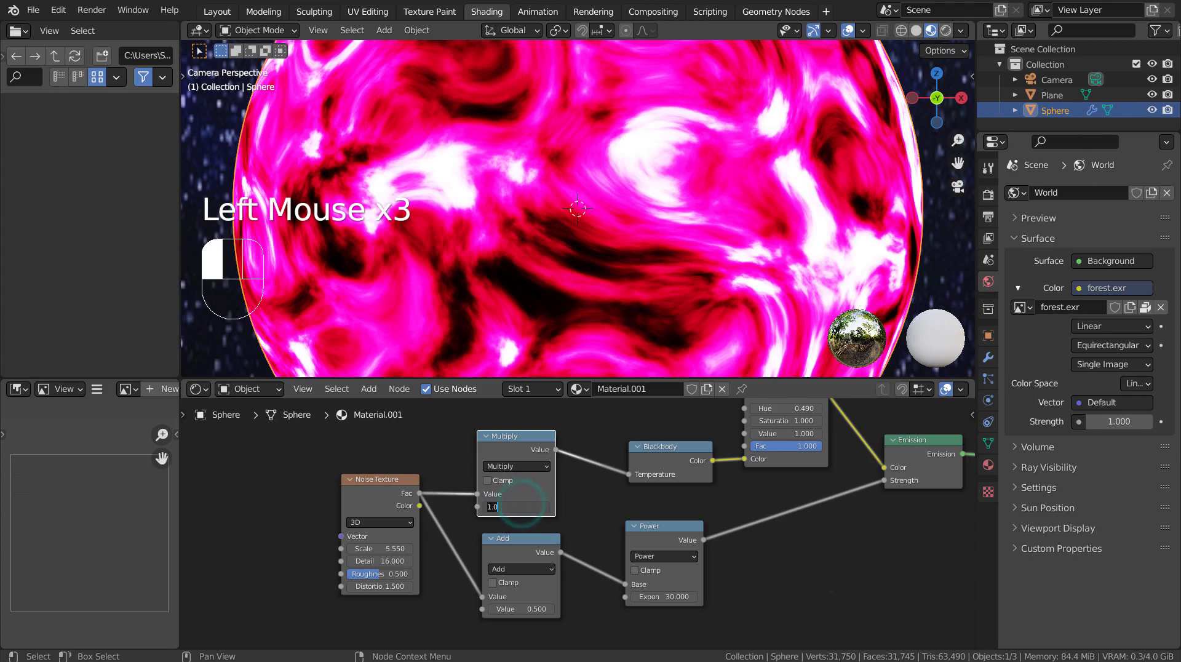
pyautogui.write('5000')
pyautogui.press('Return')
pyautogui.click(520, 507)
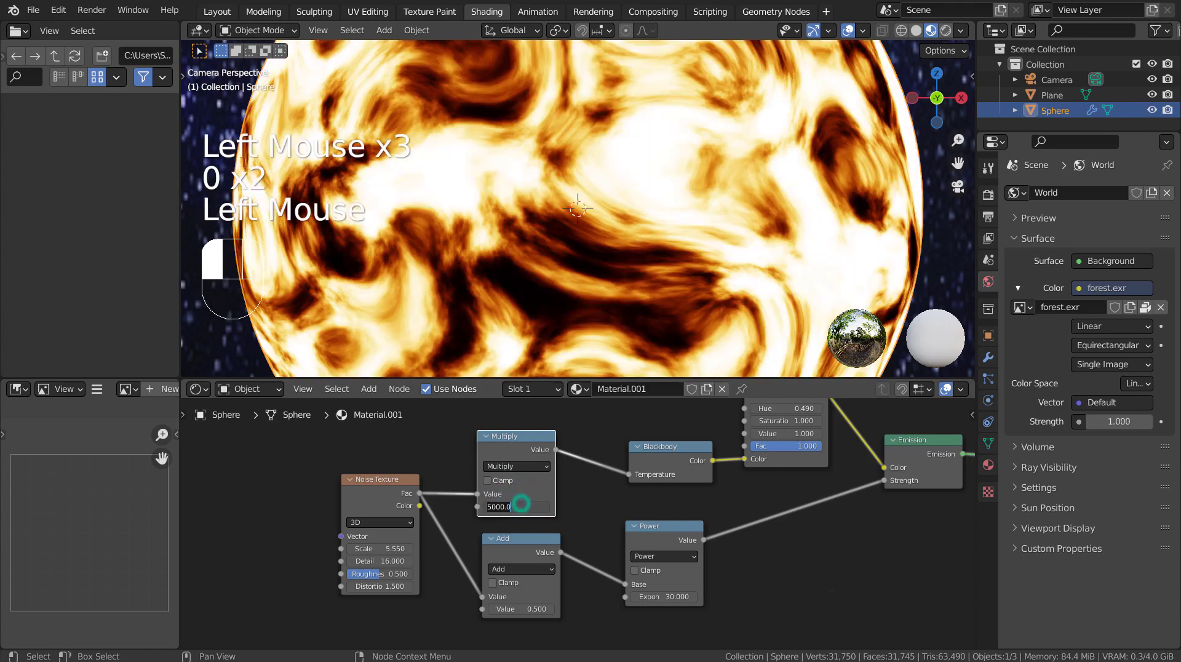
pyautogui.write('2000')
pyautogui.press('Return')
pyautogui.click(520, 507)
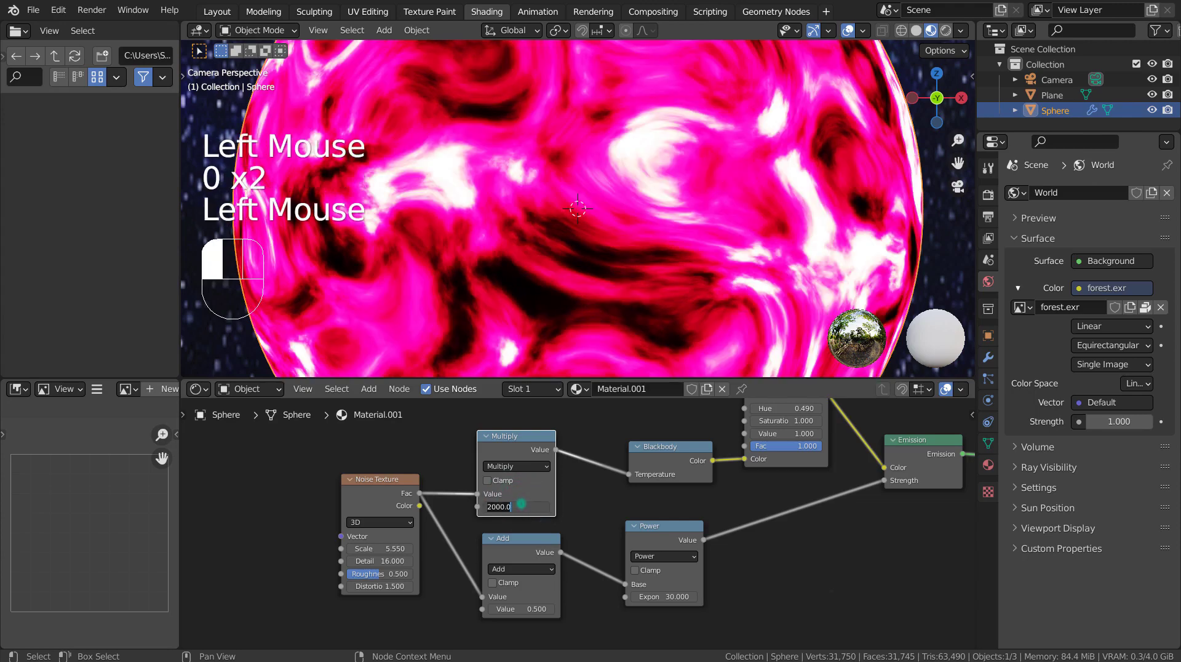
pyautogui.write('3000')
pyautogui.press('Return')
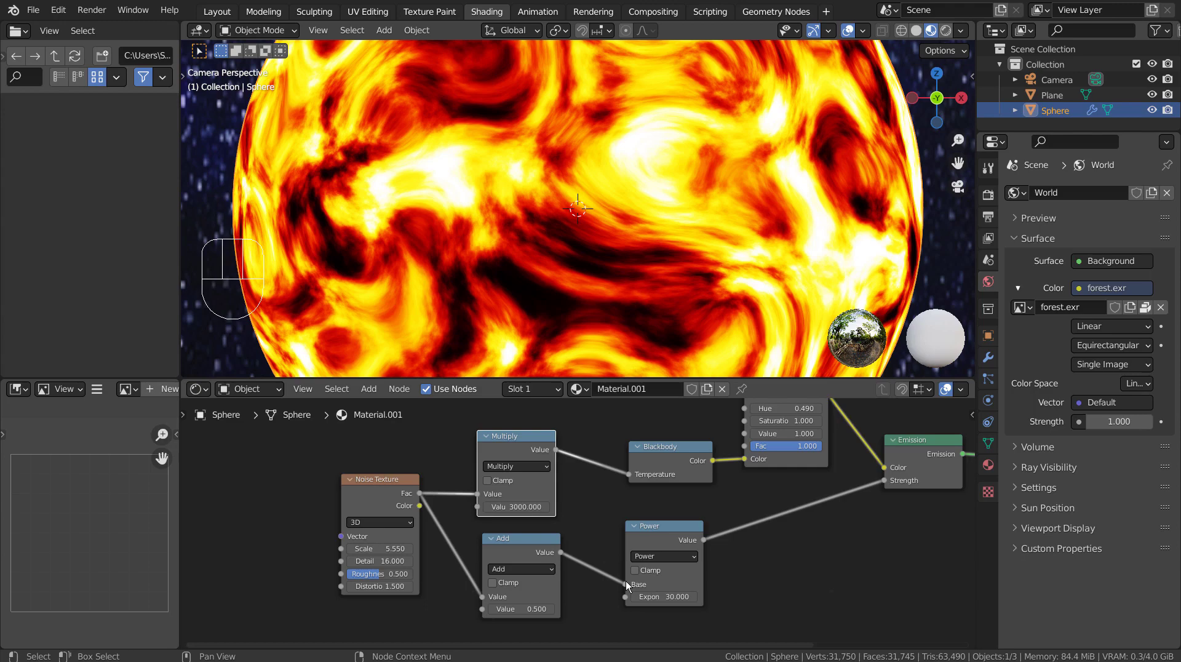
# Step: Test unlinking Add from the Power base and setting Power Expon to 10
pyautogui.moveTo(626, 582); pyautogui.dragTo(880, 480)
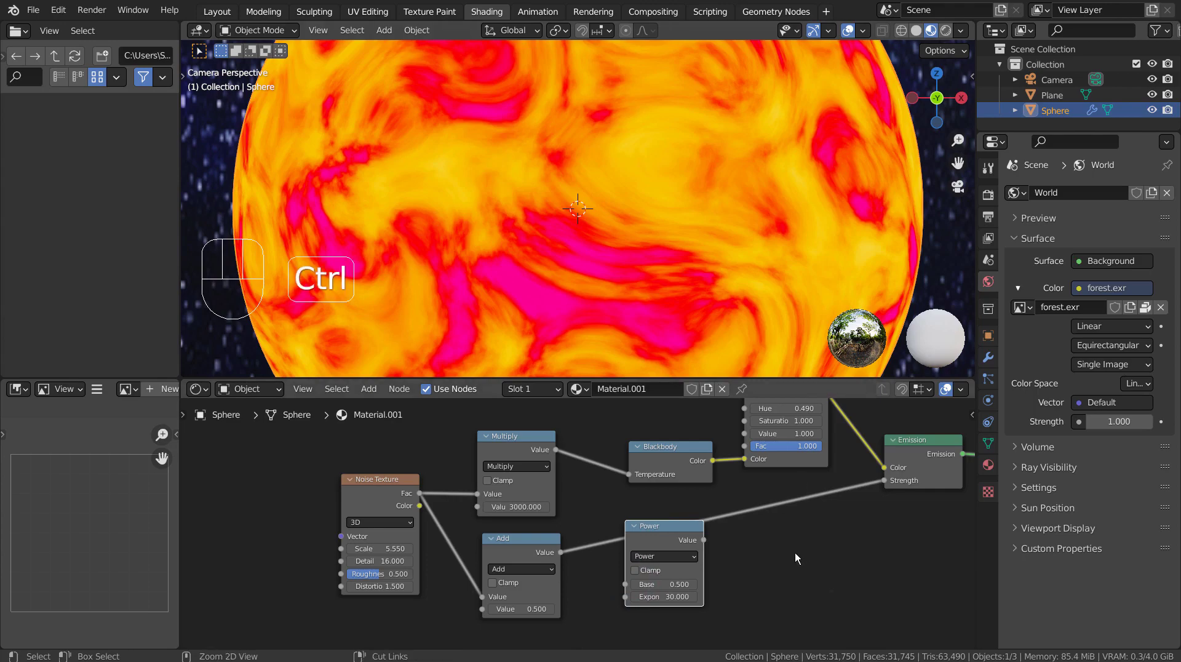
pyautogui.hotkey('ctrl', 'z')
pyautogui.click(664, 596)
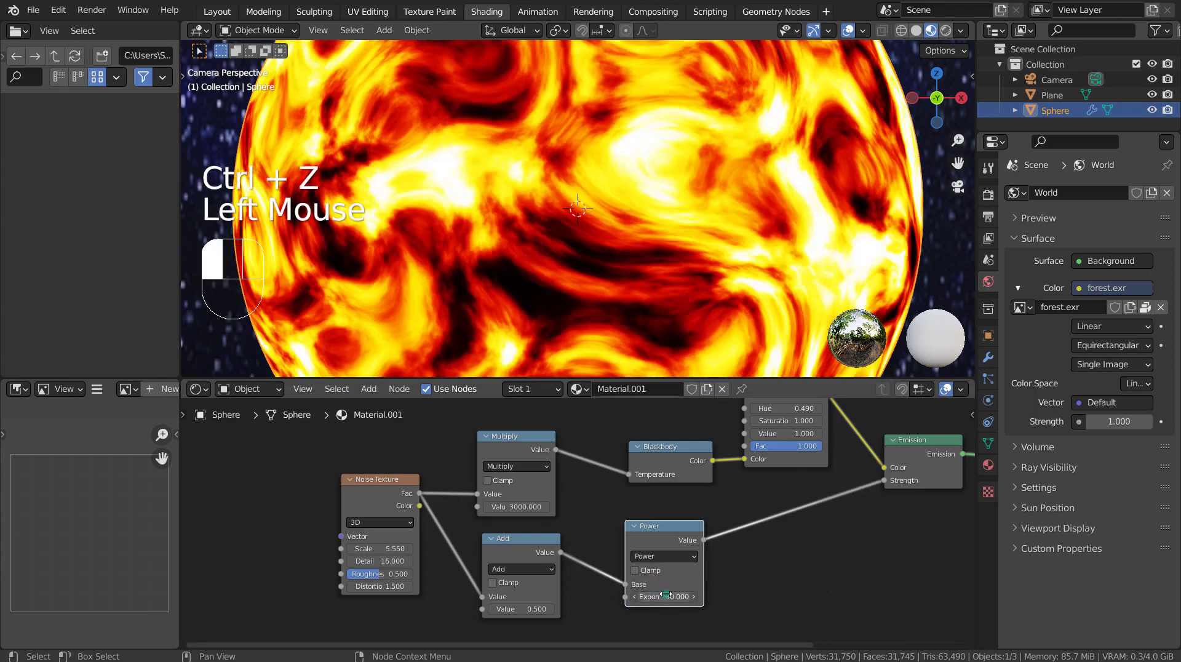
pyautogui.write('10')
pyautogui.press('Return')
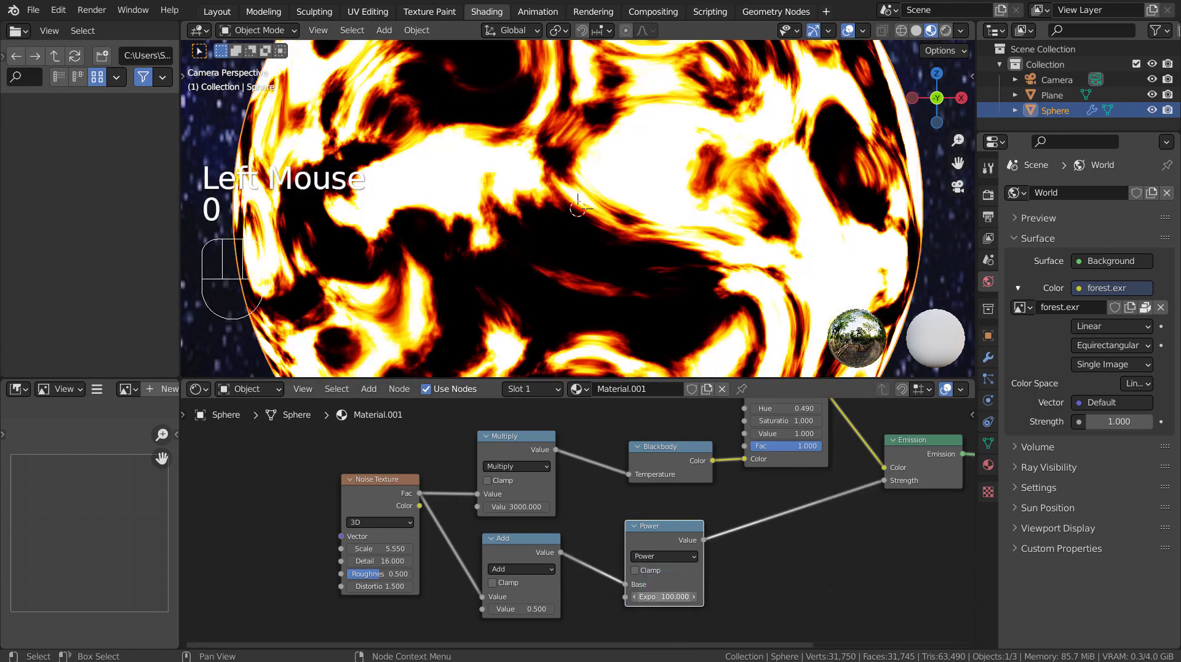
# Step: Return Power Expon to 30.000 after trying 1.000, and raise the Add value to 0.550
pyautogui.hotkey('ctrl', 'z')
pyautogui.moveTo(665, 596); pyautogui.dragTo(643, 597)
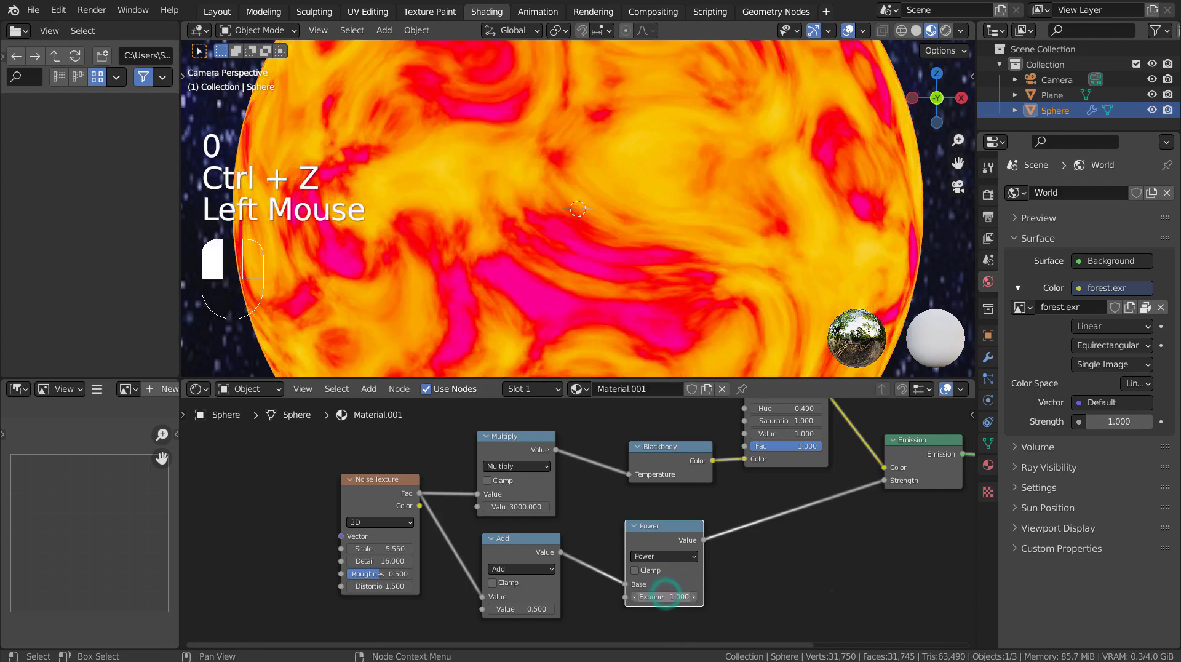
pyautogui.hotkey('ctrl', 'z')
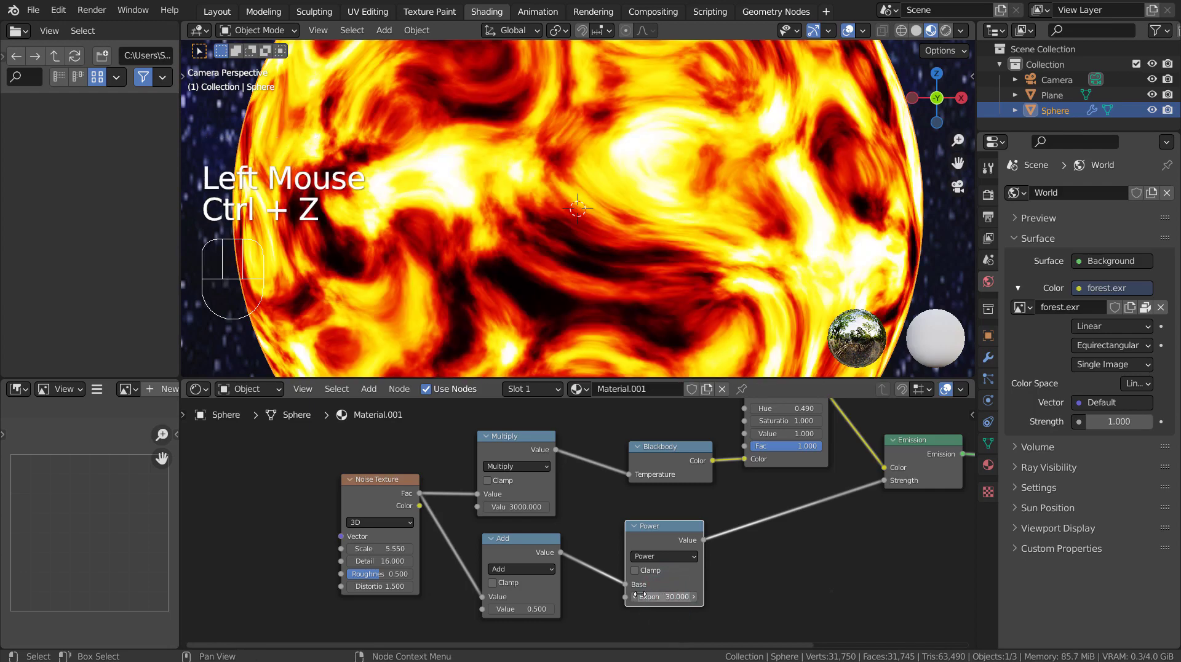
pyautogui.moveTo(508, 609)
pyautogui.keyDown('shift'); pyautogui.mouseDown()
pyautogui.moveTo(545, 609)
pyautogui.moveTo(512, 609)
pyautogui.mouseUp(); pyautogui.keyUp('shift')
# Step: Restore Add to 0.500, test noise Scale 26.250 and Detail 0, reverting to 5.550 and 16.000
pyautogui.hotkey('ctrl', 'z')
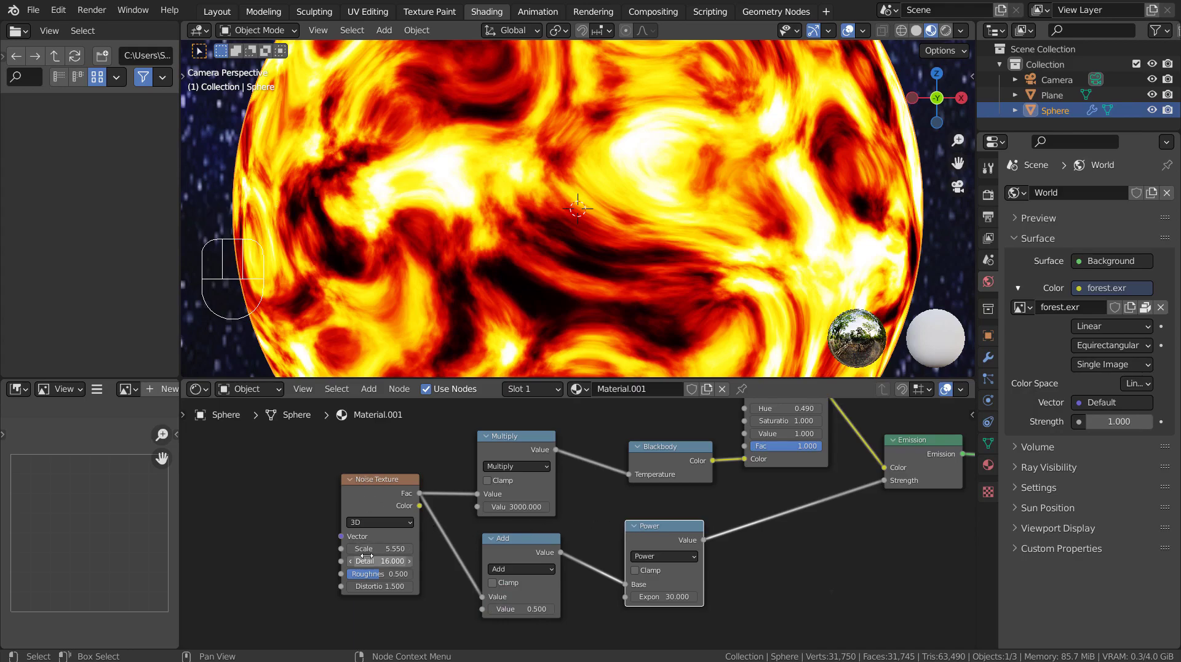
pyautogui.moveTo(367, 550); pyautogui.dragTo(443, 549)
pyautogui.hotkey('ctrl', 'z')
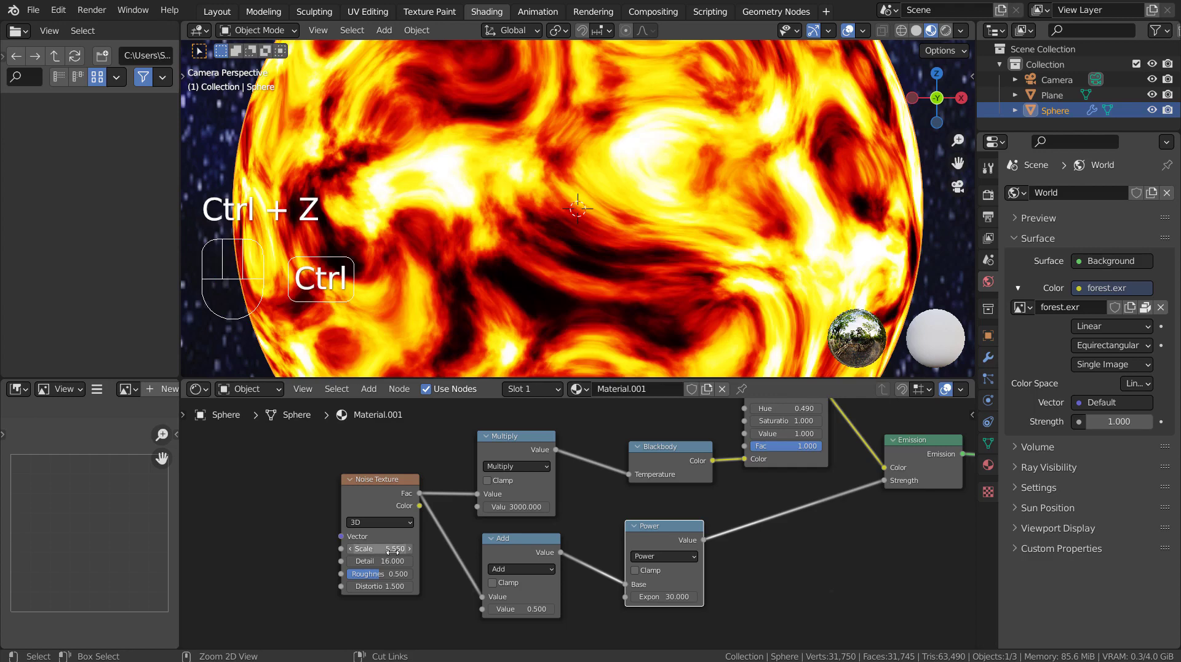
pyautogui.moveTo(348, 561); pyautogui.dragTo(323, 561)
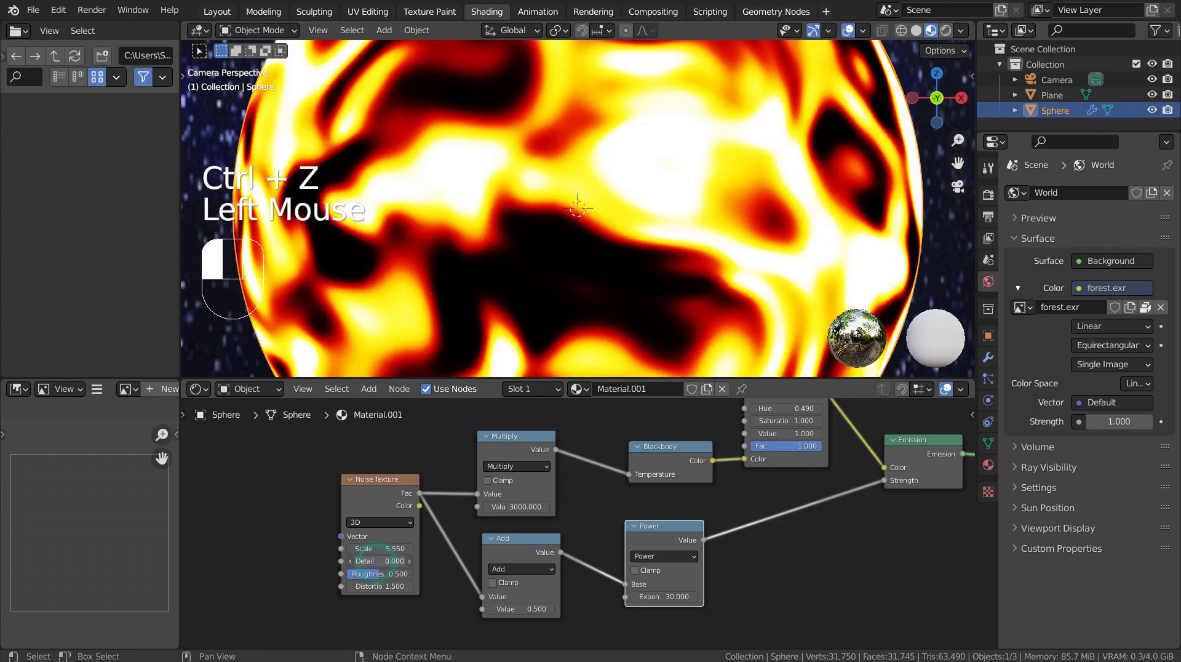
pyautogui.hotkey('ctrl', 'z')
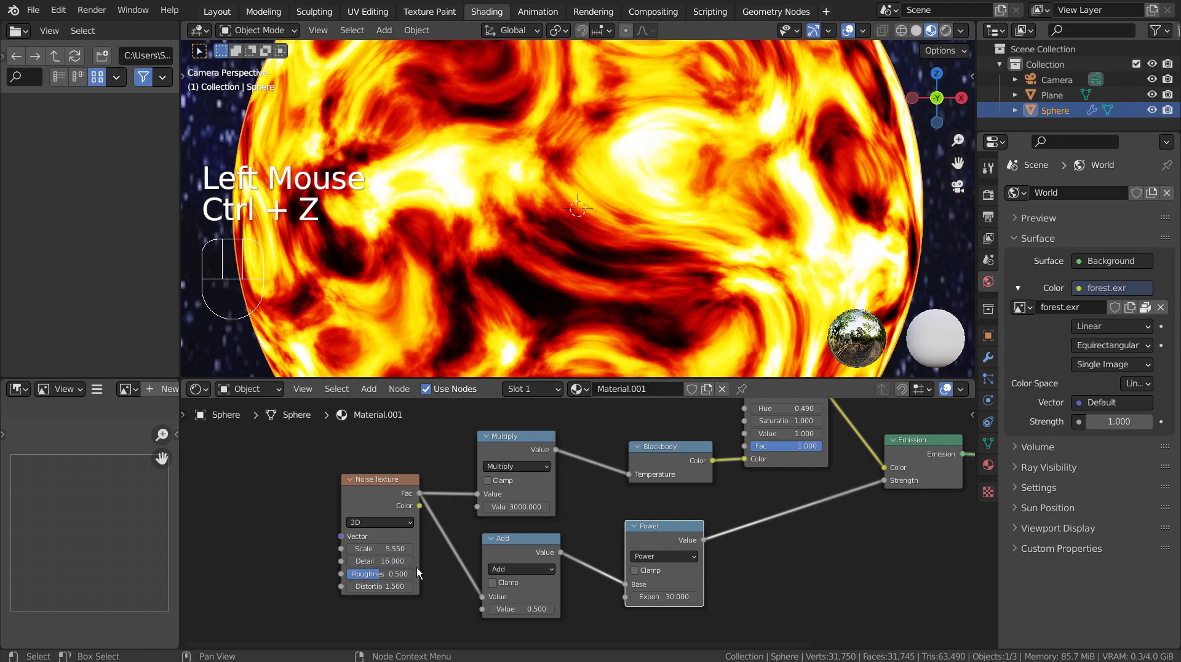
# Step: In the Compositing workspace, move the Fog Glow Glare node to the left
pyautogui.click(659, 9)
pyautogui.moveTo(466, 156); pyautogui.dragTo(410, 158)
pyautogui.click(483, 284)
# Step: Maximize the compositor to frame all nodes, then return to the Layout workspace
pyautogui.hotkey('ctrl', 'space')
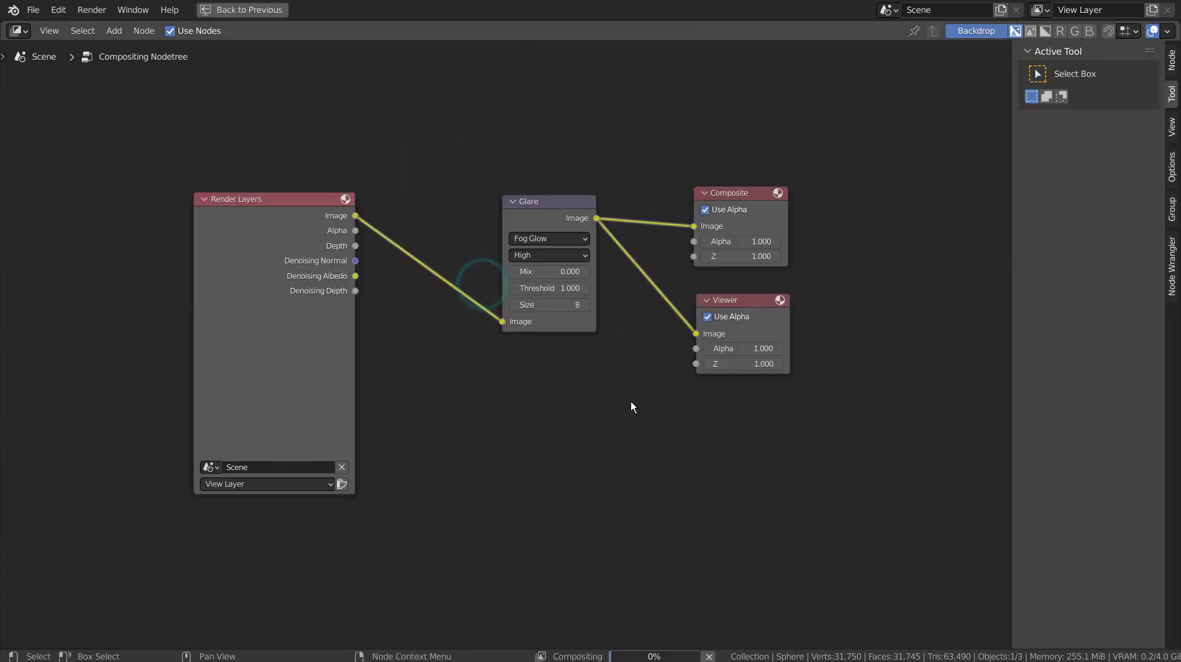
pyautogui.press('n')
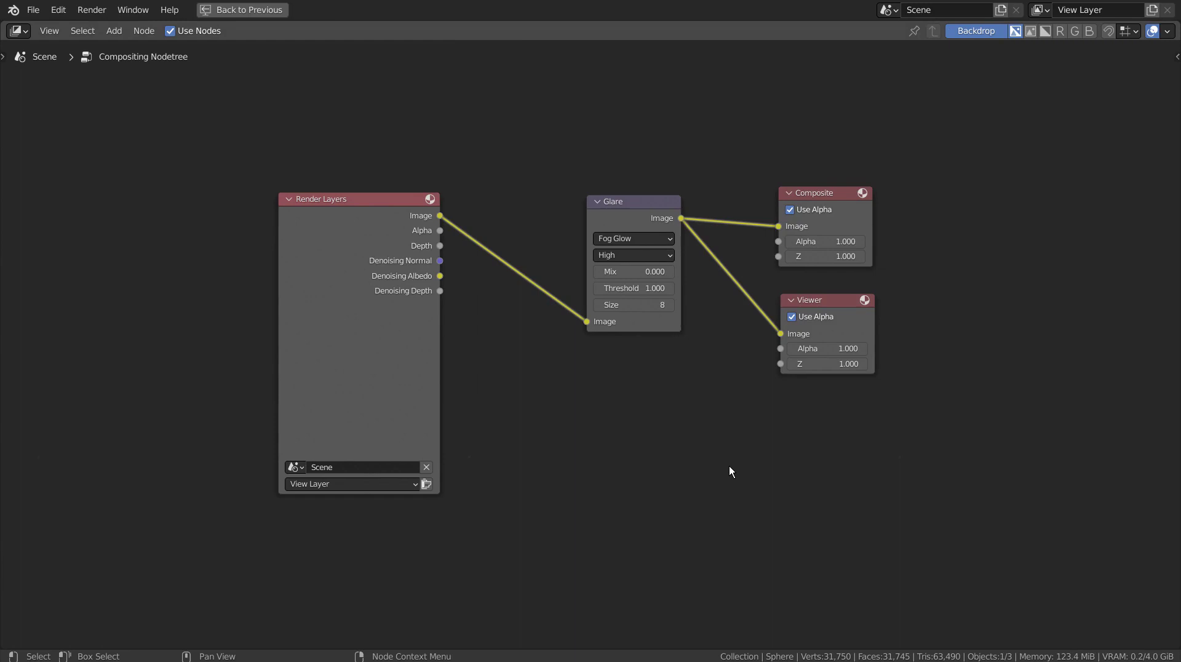
pyautogui.press('Home')
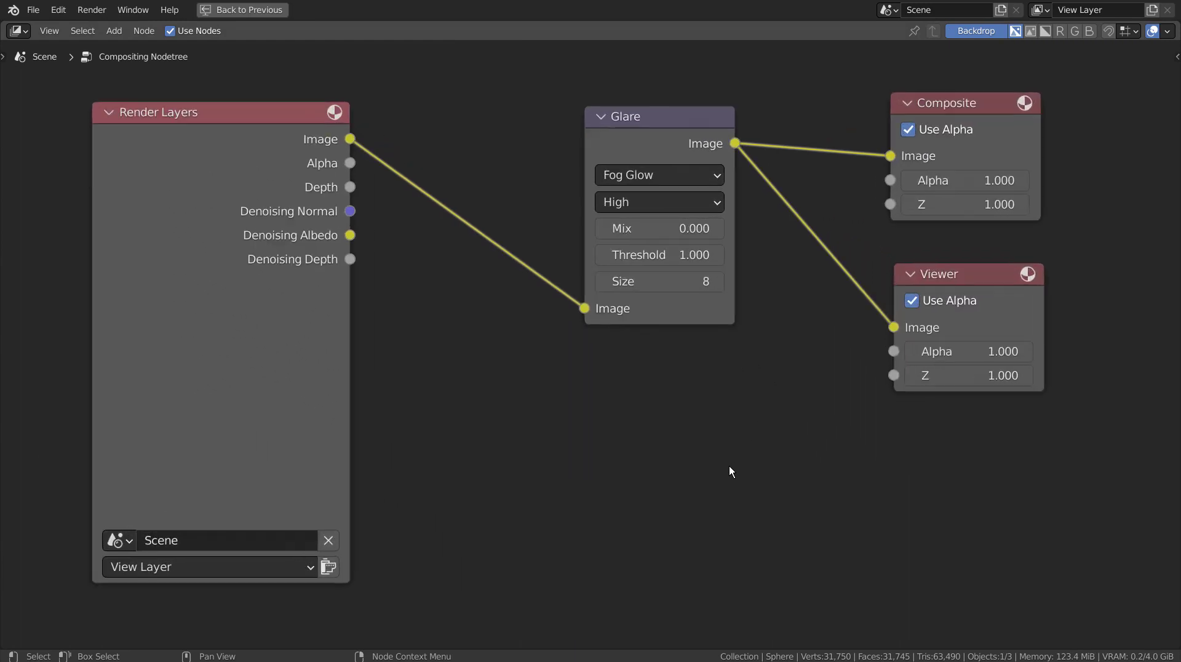
pyautogui.press('ctrl')
pyautogui.hotkey('ctrl', 'space')
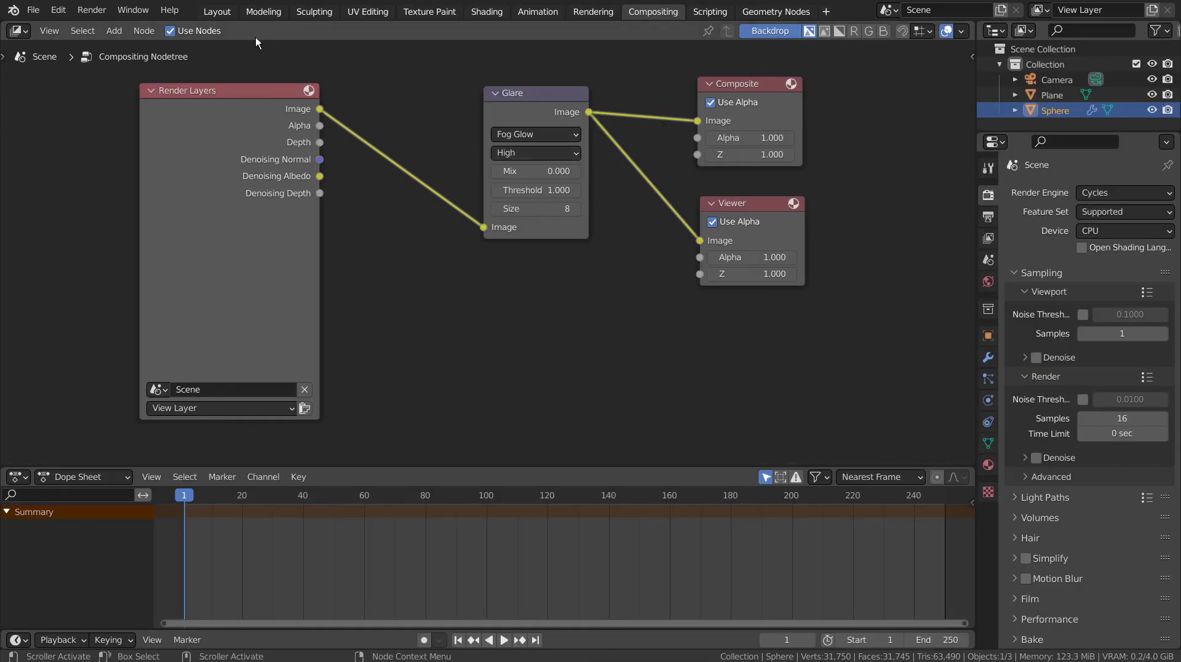
pyautogui.click(214, 13)
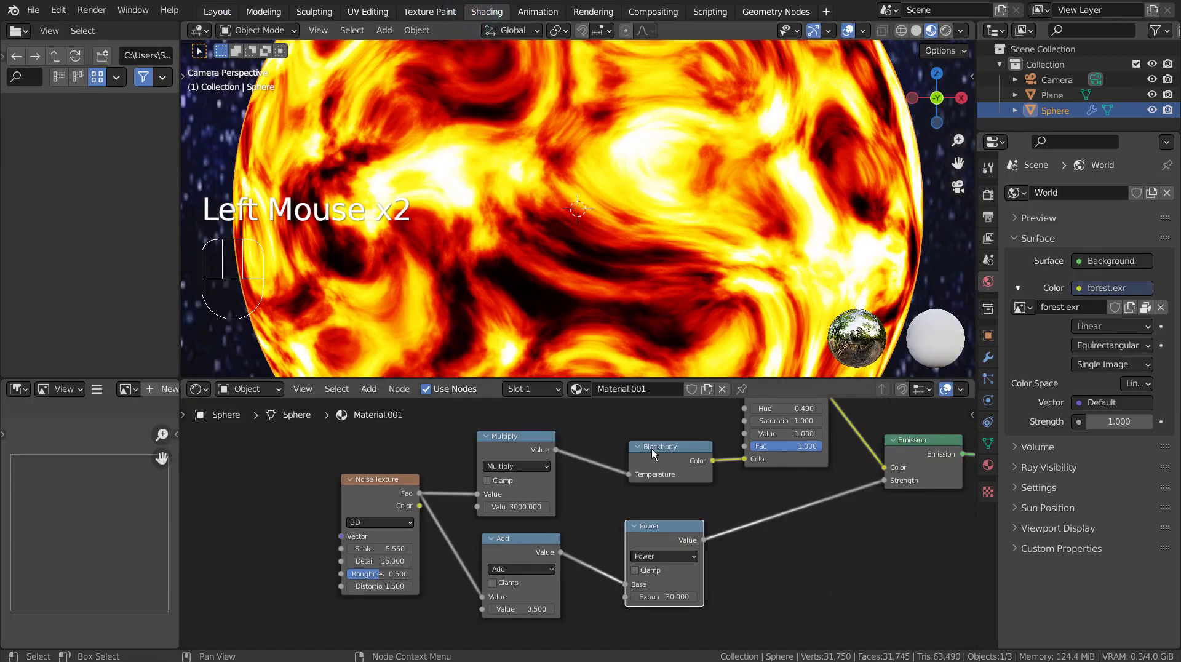
# Step: Make the Musgrave node tree's Material Output the active output for the sphere
pyautogui.scroll(-3, 791, 423)
pyautogui.keyDown('shift'); pyautogui.moveTo(787, 424); pyautogui.dragTo(791, 422, button='middle'); pyautogui.keyUp('shift')
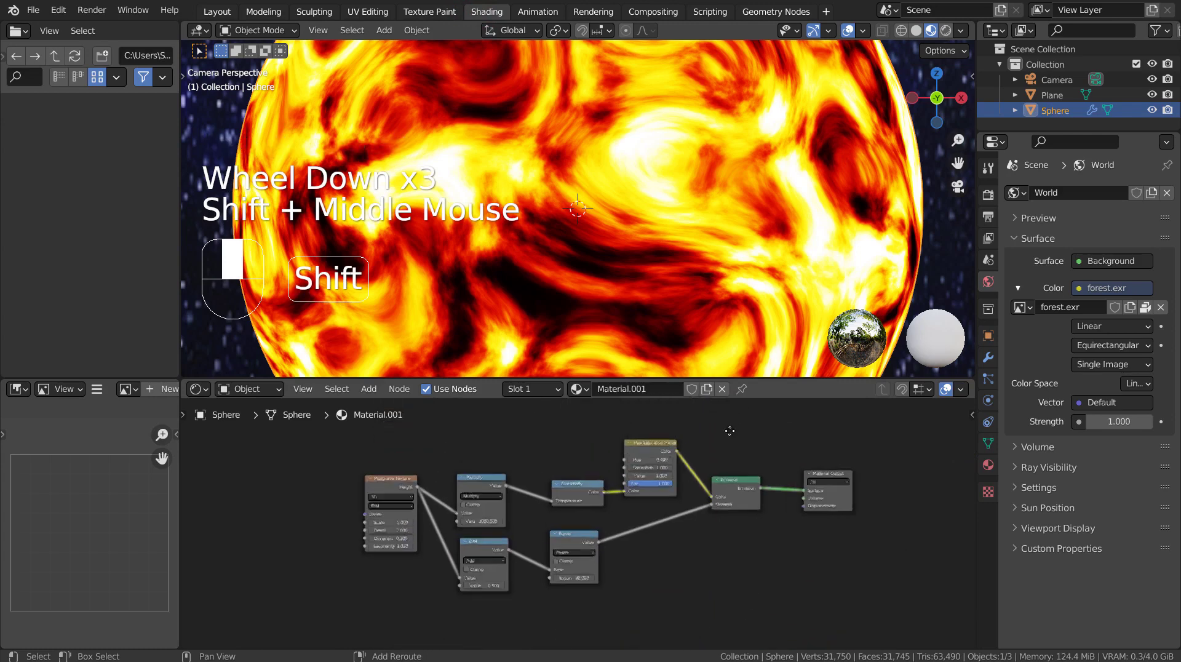
pyautogui.scroll(4, 777, 464)
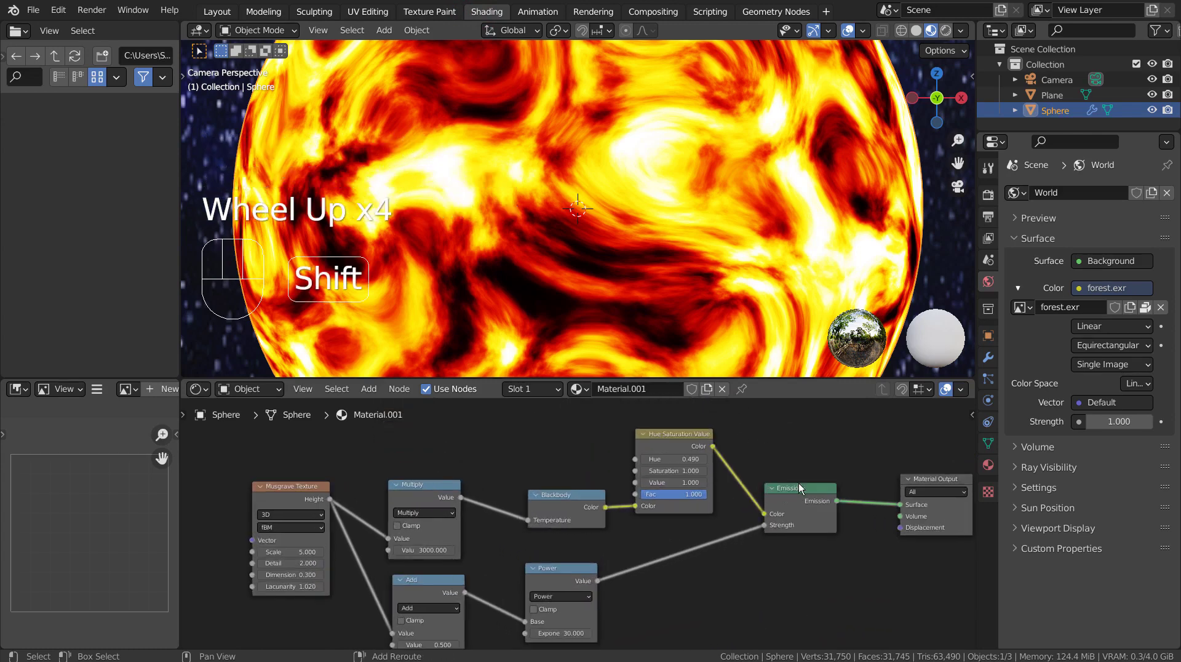
pyautogui.moveTo(800, 474)
pyautogui.keyDown('shift'); pyautogui.mouseDown(button='middle')
pyautogui.moveTo(785, 445)
pyautogui.moveTo(799, 459)
pyautogui.mouseUp(button='middle'); pyautogui.keyUp('shift')
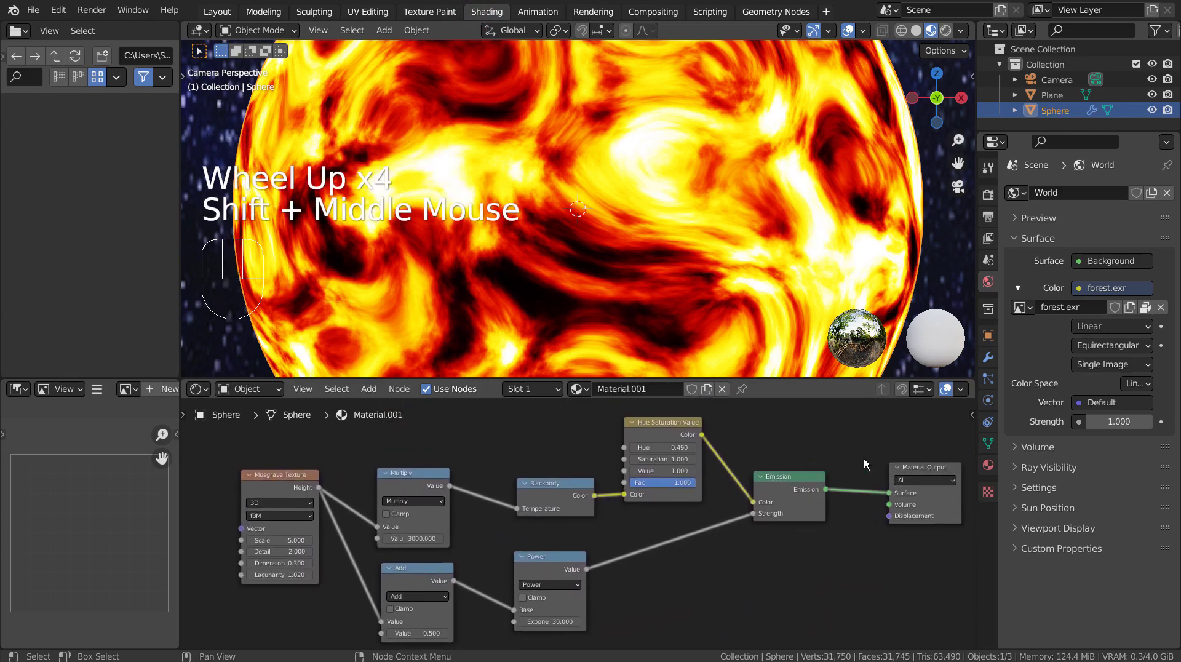
pyautogui.click(931, 472)
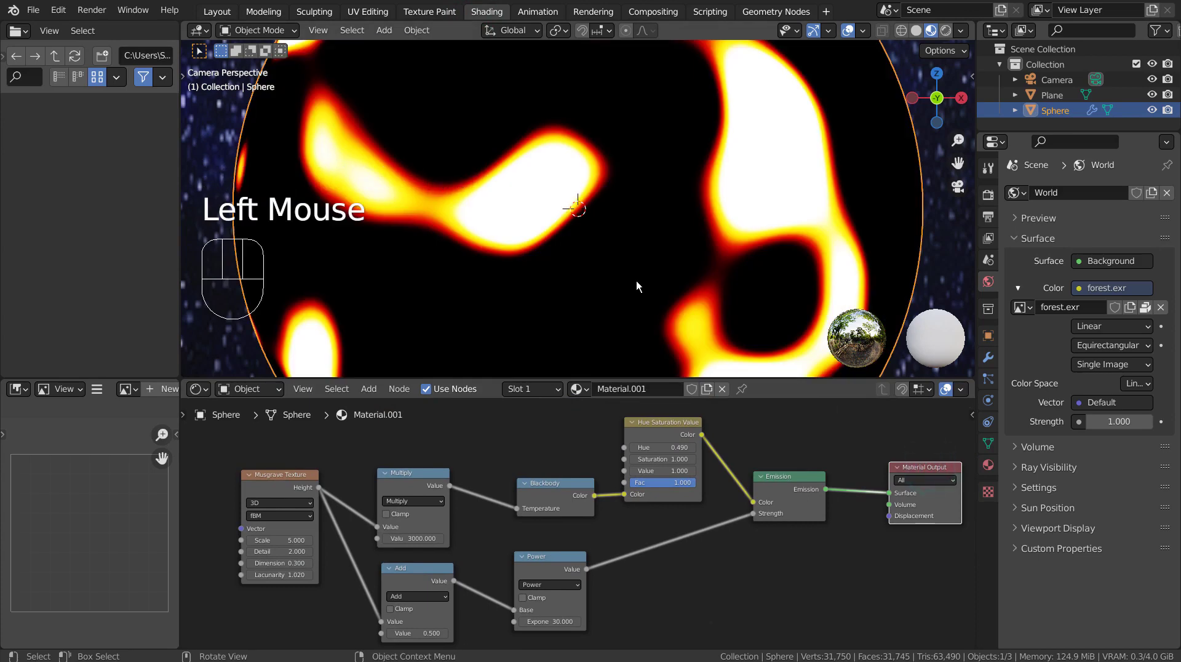
# Step: Raise the Musgrave Texture Scale from 5.000 to 29.830
pyautogui.scroll(-3, 637, 286)
pyautogui.scroll(4, 637, 286)
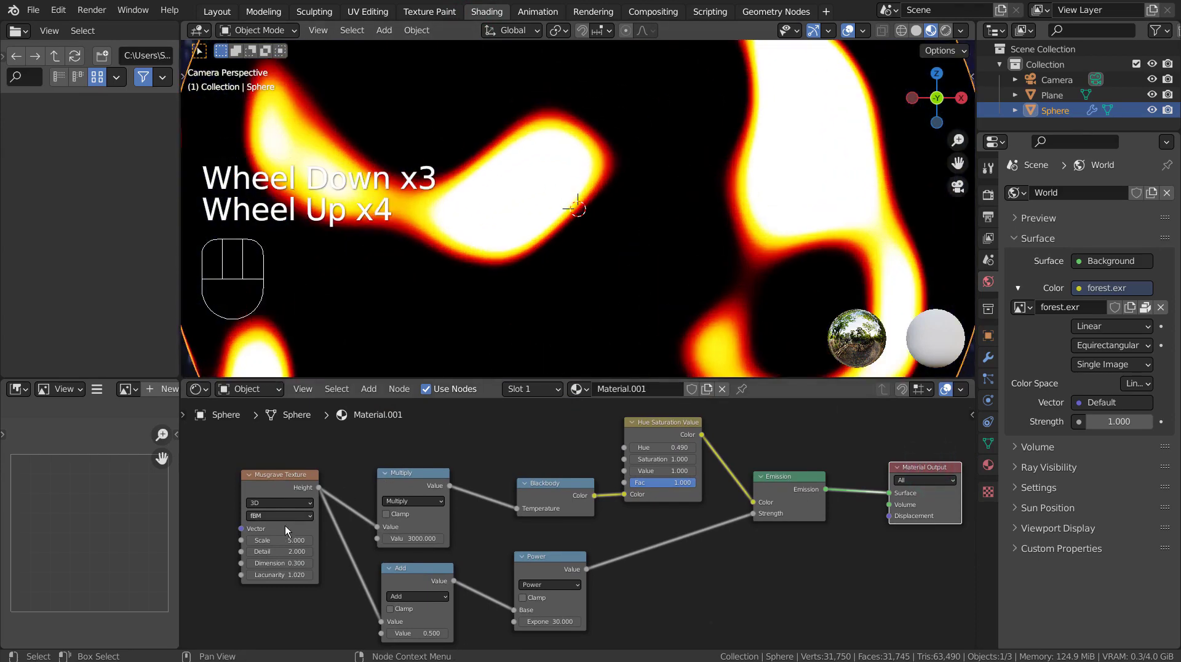
pyautogui.keyDown('shift'); pyautogui.moveTo(272, 540); pyautogui.dragTo(455, 541); pyautogui.keyUp('shift')
pyautogui.scroll(-2, 594, 247)
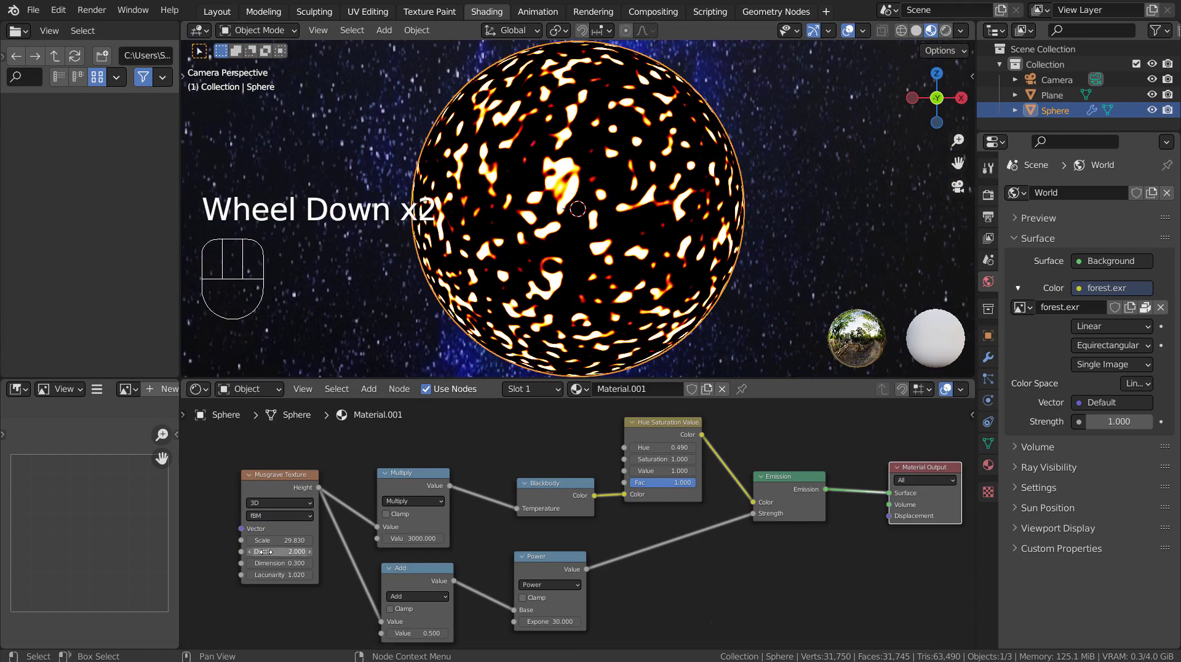
# Step: Lower Musgrave Detail, restore Lacunarity to 1.020, and set the Multiply Value to 3000
pyautogui.moveTo(264, 551); pyautogui.dragTo(256, 575)
pyautogui.hotkey('ctrl', 'z')
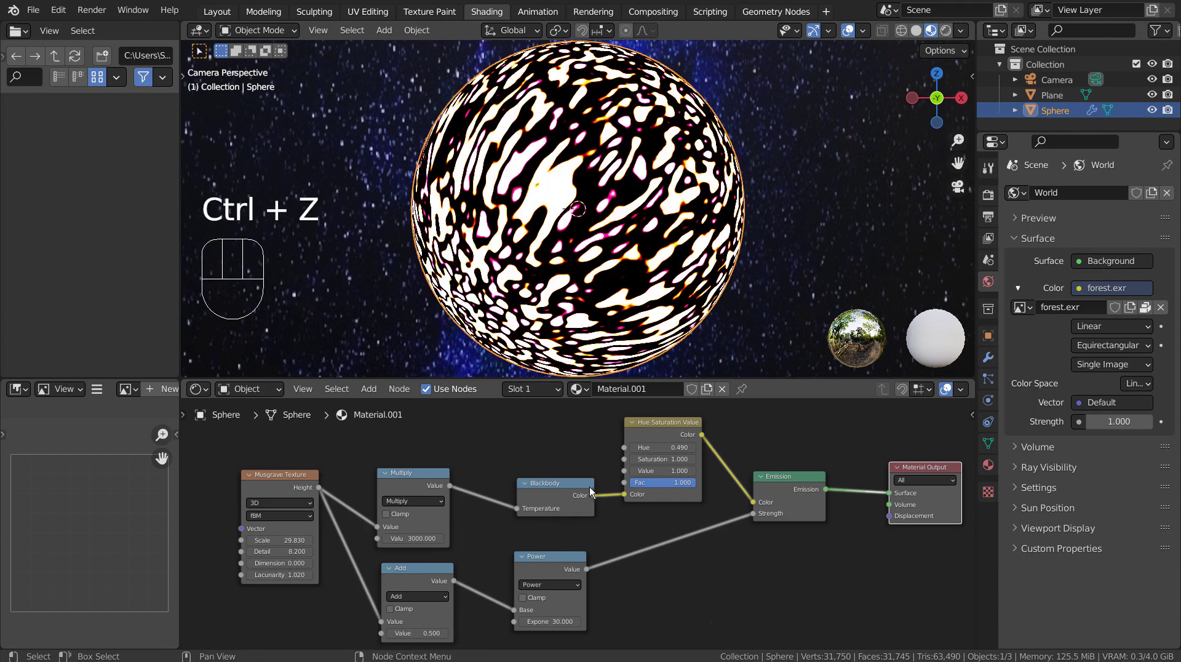
pyautogui.moveTo(414, 538); pyautogui.dragTo(427, 539)
pyautogui.click(422, 536)
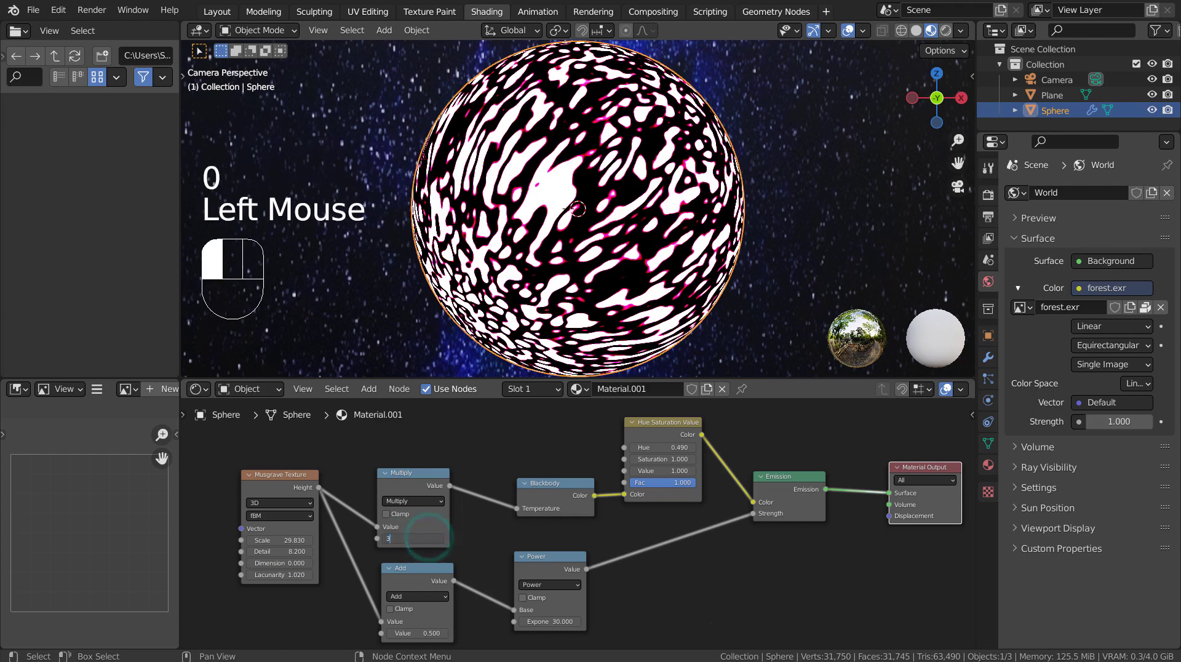
pyautogui.write('000')
pyautogui.press('Return')
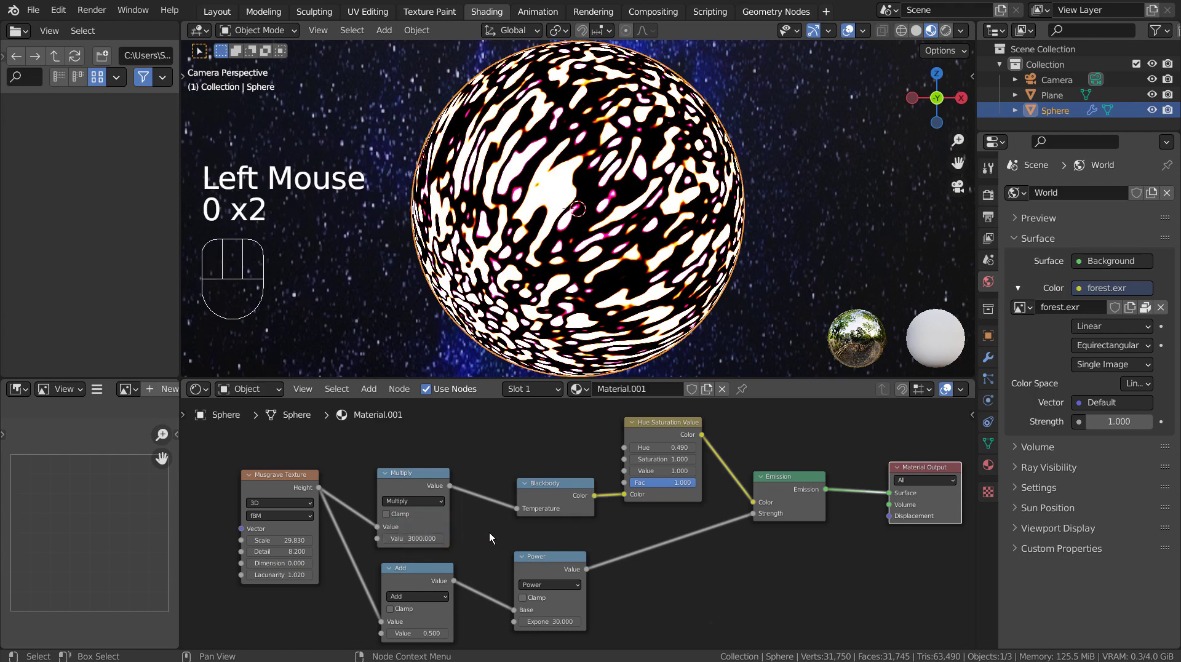
# Step: Try detaching the Multiply link from Blackbody Temperature, undo it, then view the Voronoi setup
pyautogui.moveTo(516, 508); pyautogui.dragTo(622, 493)
pyautogui.hotkey('ctrl', 'z')
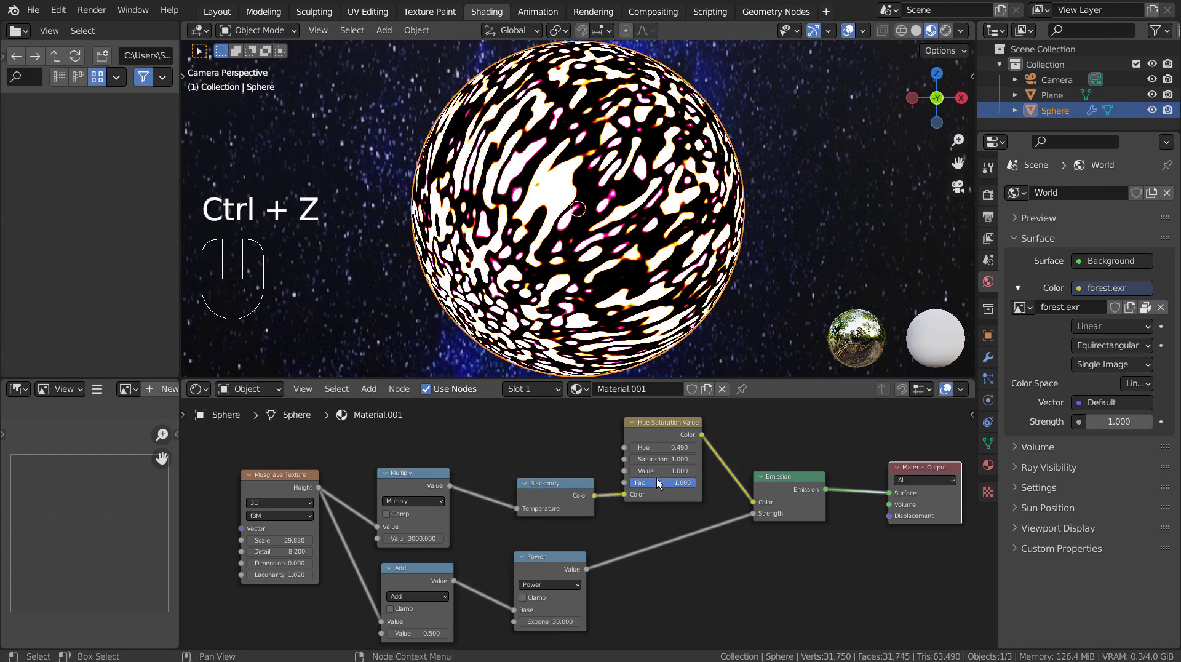
pyautogui.keyDown('shift'); pyautogui.moveTo(699, 431); pyautogui.dragTo(727, 634, button='middle'); pyautogui.keyUp('shift')
# Step: Make the Voronoi setup's Material Output active on the sphere and set Voronoi Scale to 5.390
pyautogui.click(894, 457)
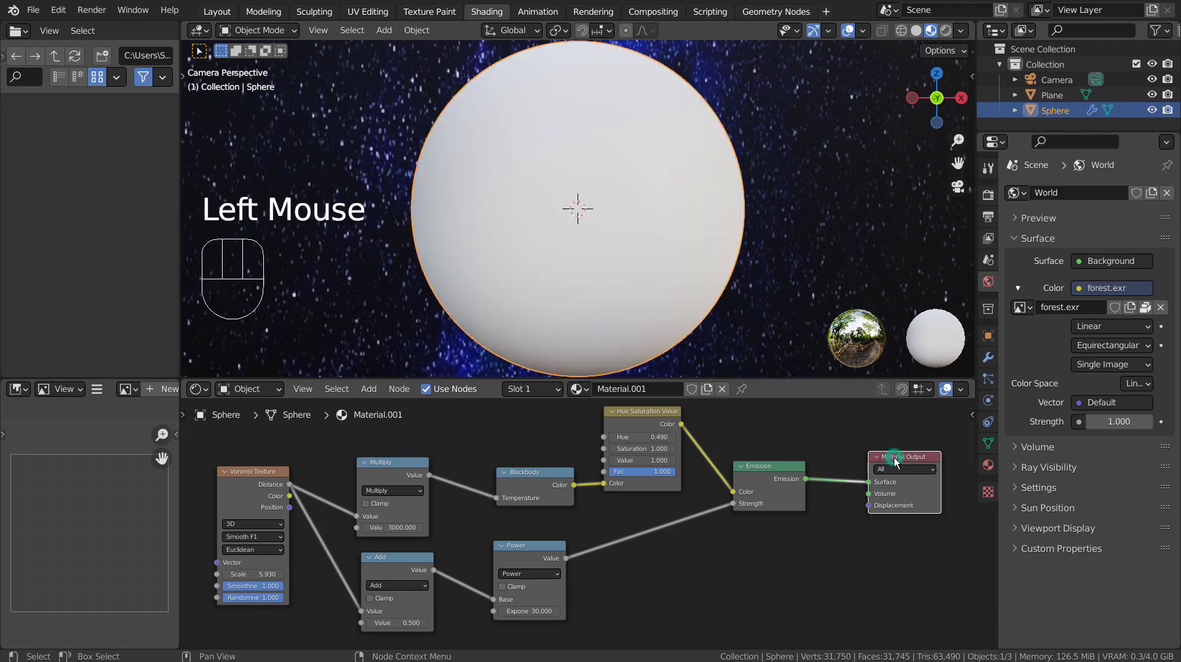
pyautogui.click(740, 289)
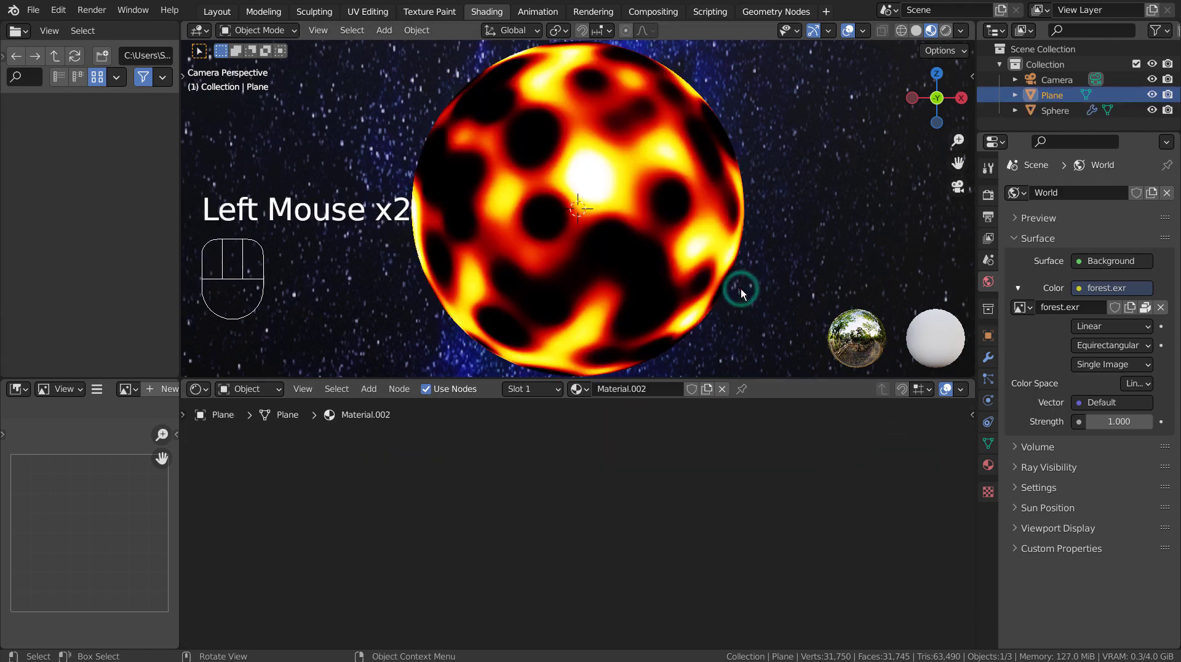
pyautogui.click(669, 252)
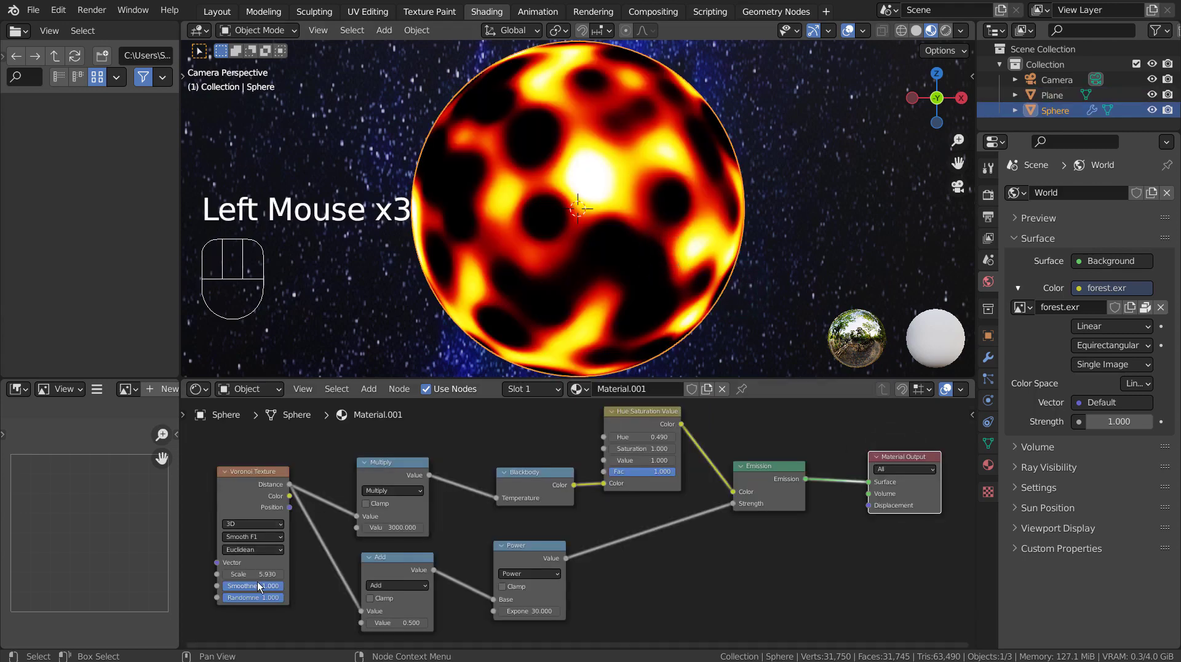
pyautogui.press('shift')
pyautogui.moveTo(247, 574)
pyautogui.mouseDown()
pyautogui.moveTo(345, 574)
pyautogui.moveTo(243, 575)
pyautogui.moveTo(258, 575)
pyautogui.mouseUp()
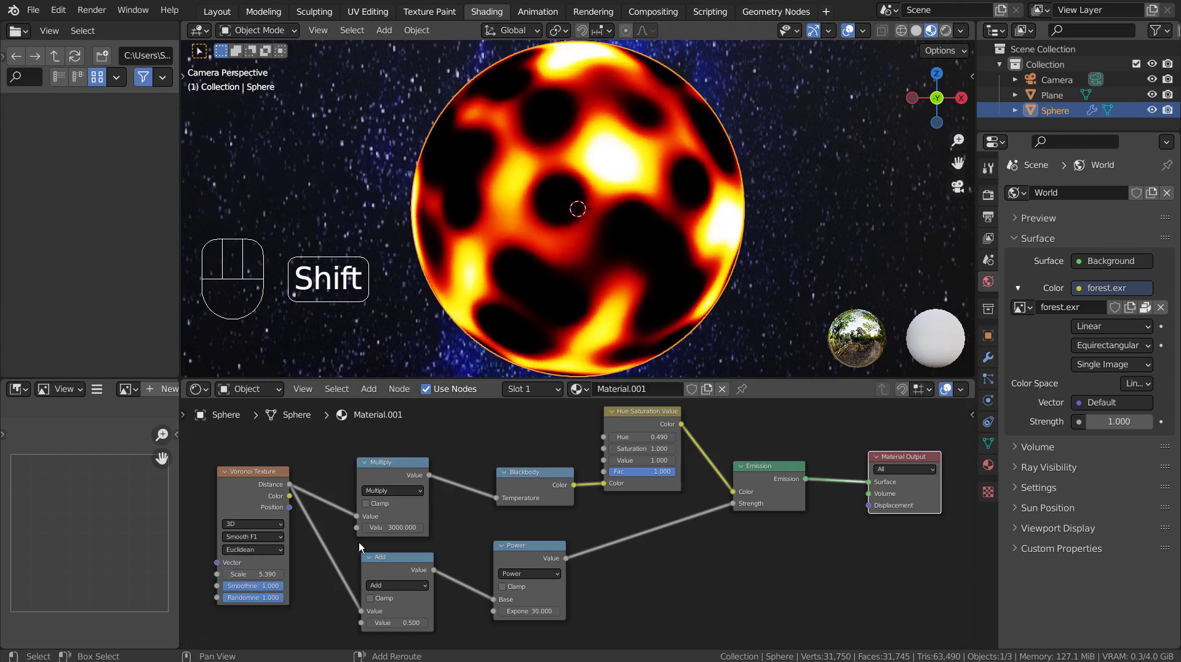
pyautogui.scroll(-5, 681, 480)
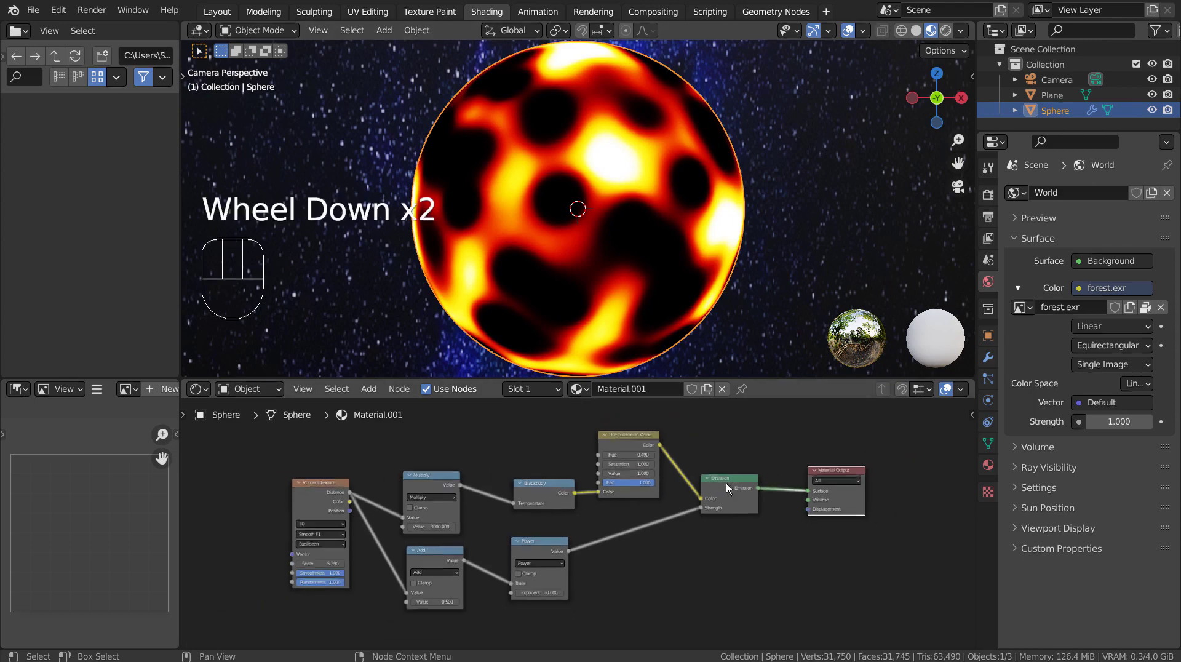
pyautogui.keyDown('shift'); pyautogui.moveTo(720, 501); pyautogui.dragTo(720, 454, button='middle'); pyautogui.keyUp('shift')
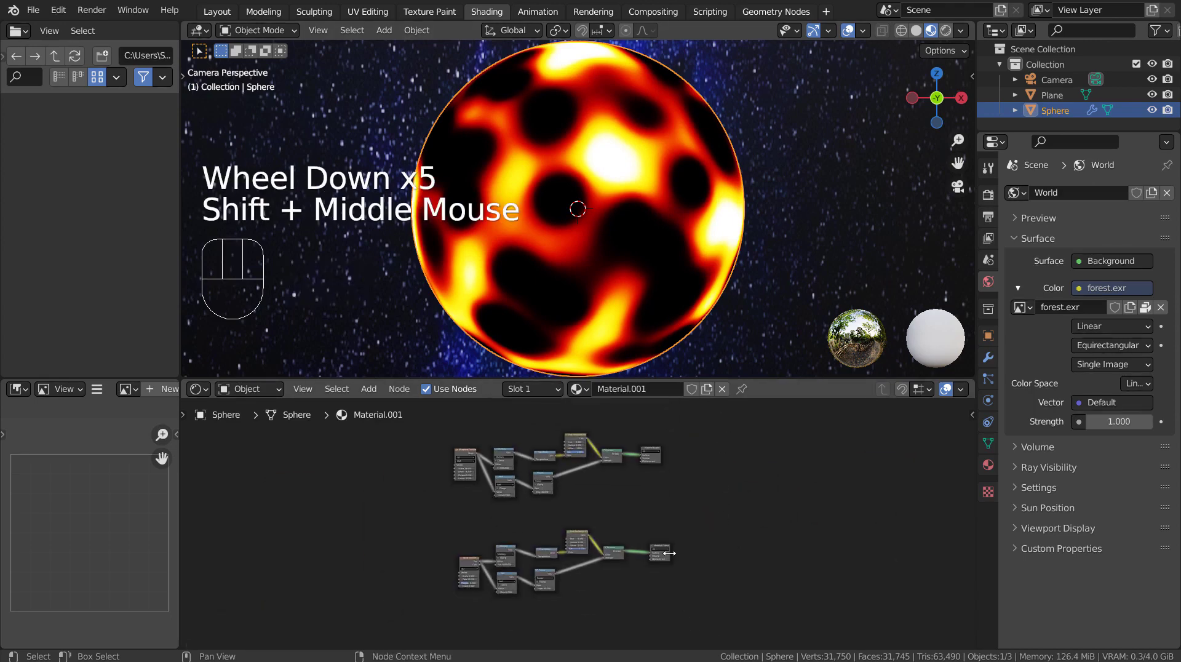
# Step: Reactivate the noise setup's Material Output and maximize the 3D viewport to show the planet
pyautogui.click(669, 558)
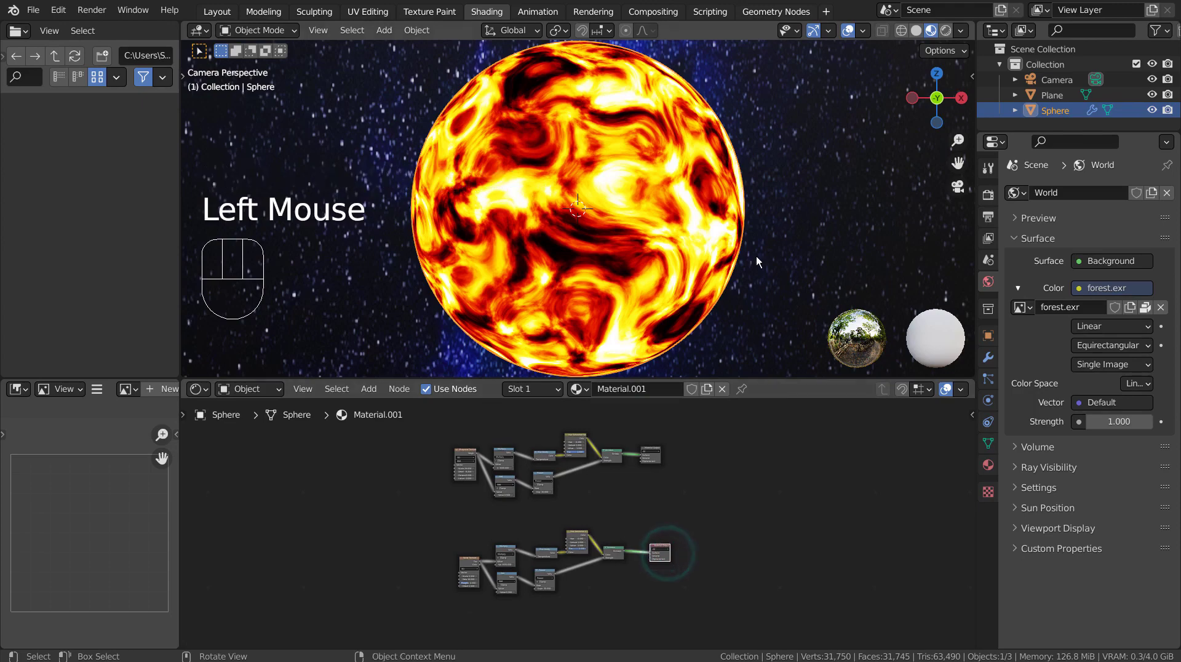
pyautogui.hotkey('ctrl', 'space')
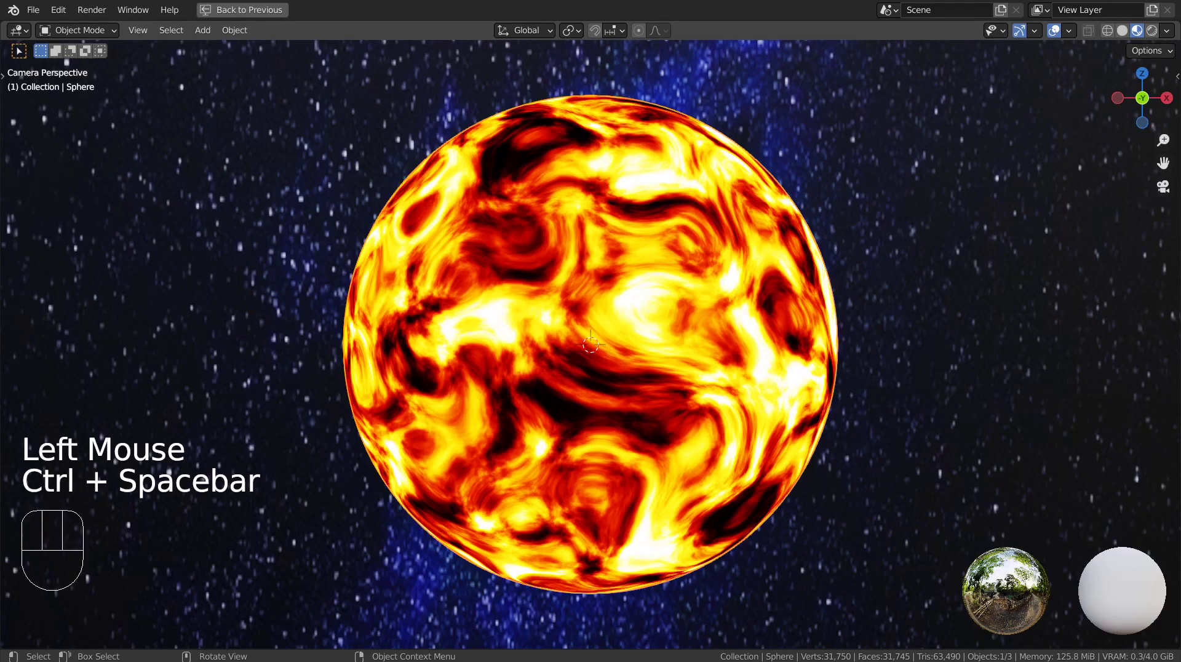